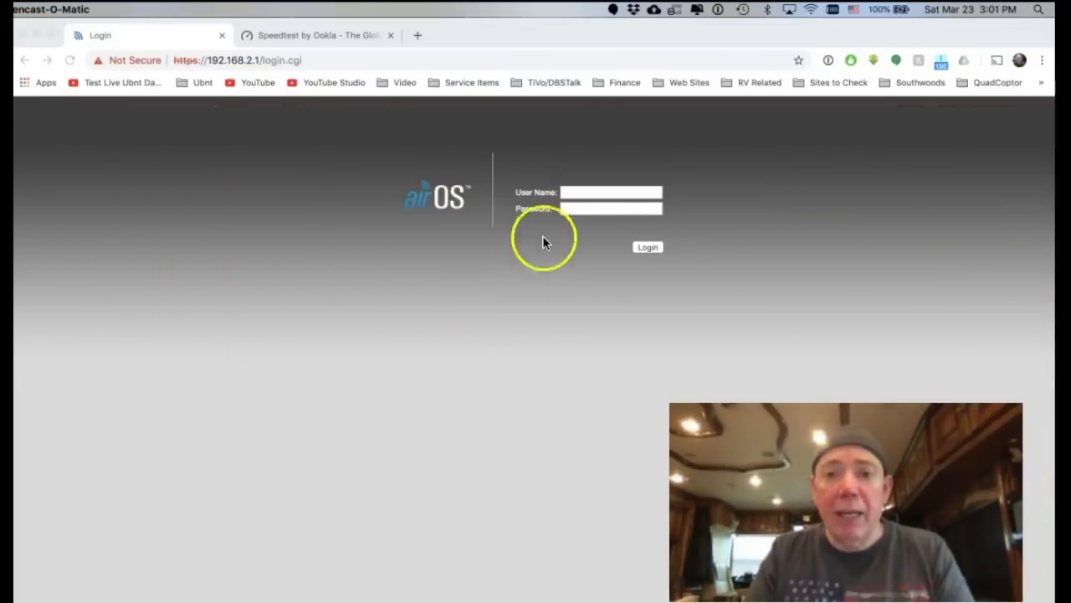
Step: Log in to airOS as user ubnt with the device password, declining the password-manager save prompt
left_click(582, 195)
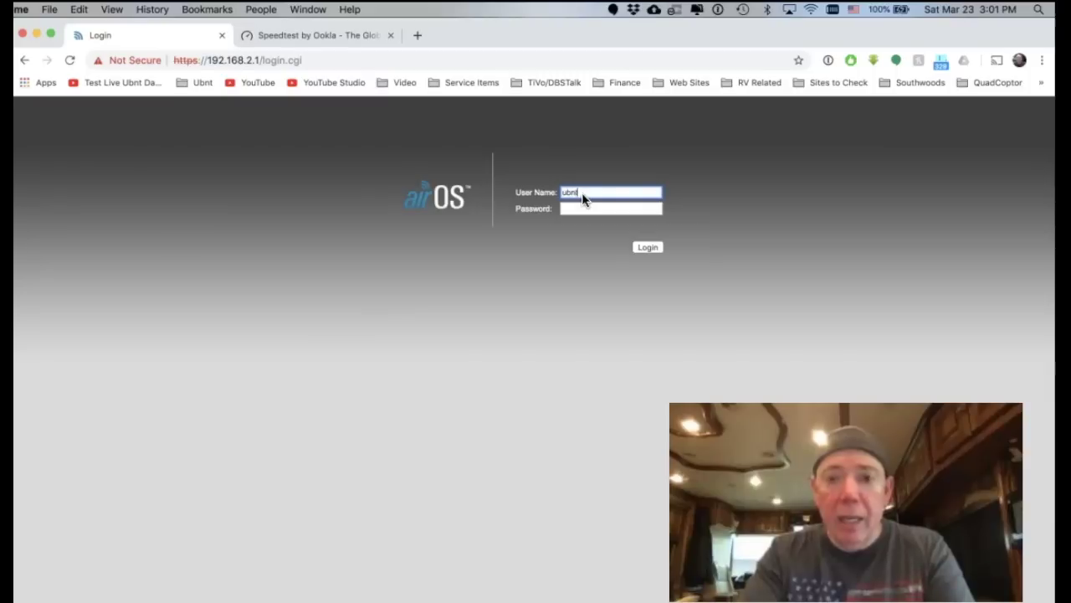
type("ubnt")
key("Tab")
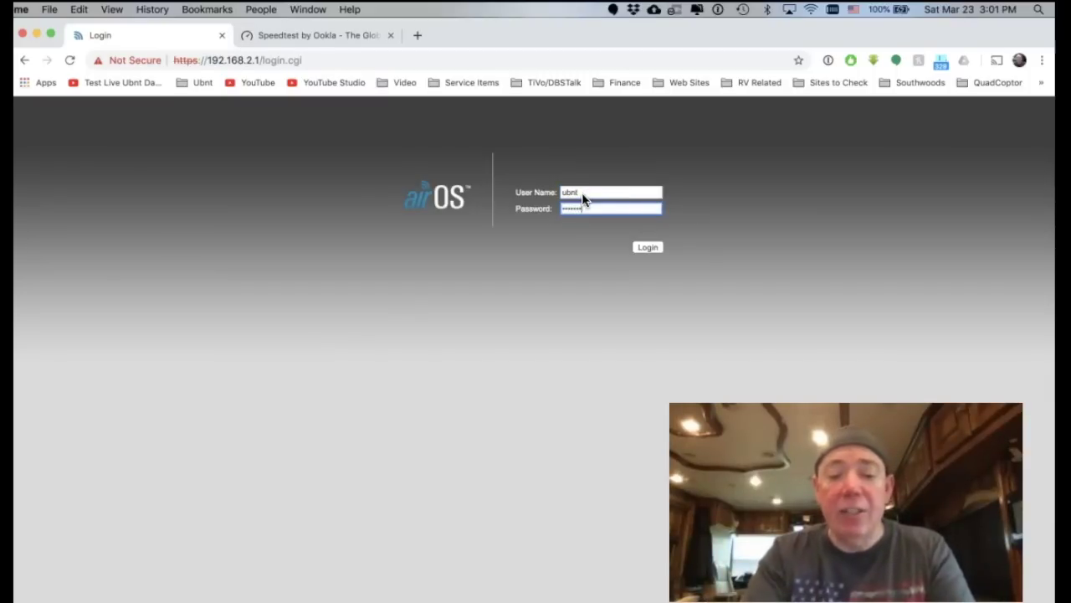
key("Return")
left_click(579, 289)
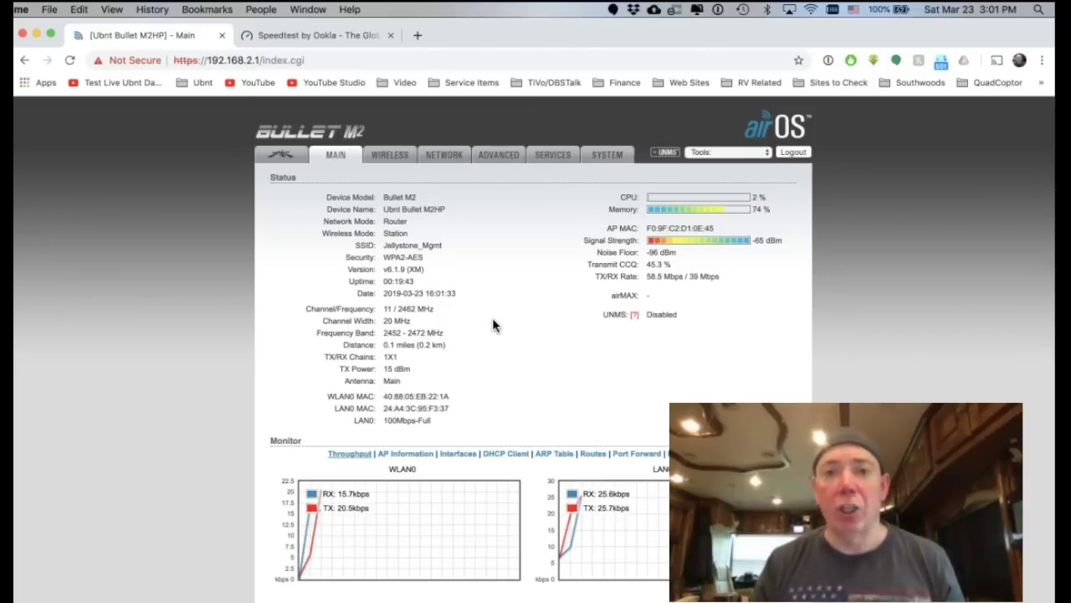
Step: On the Wireless page, inspect the Jellystone_Mgmt SSID and the locked AP's MAC address
left_click(387, 158)
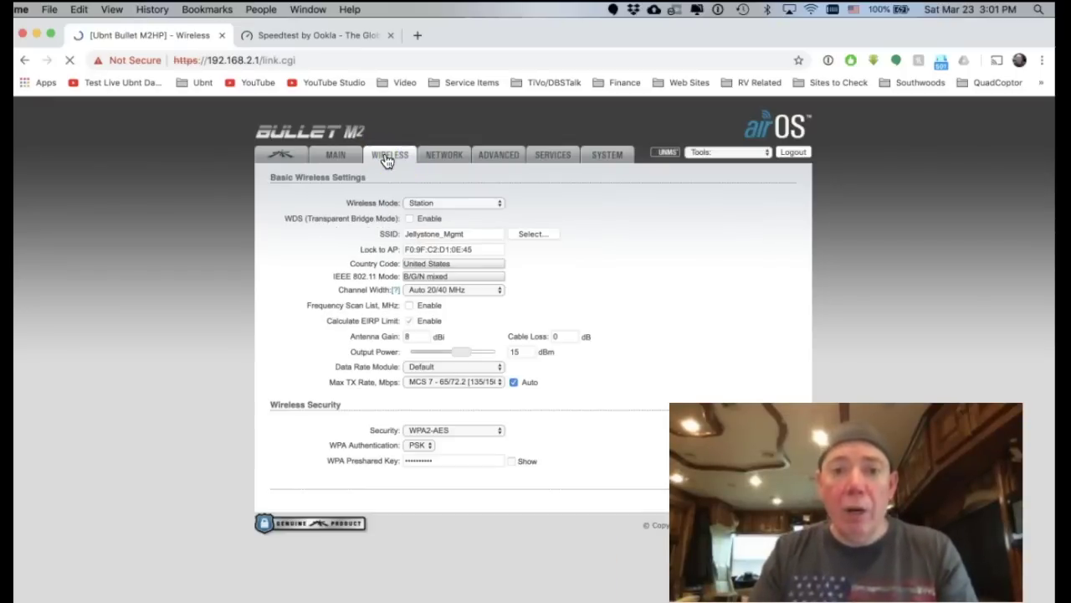
left_click(502, 240)
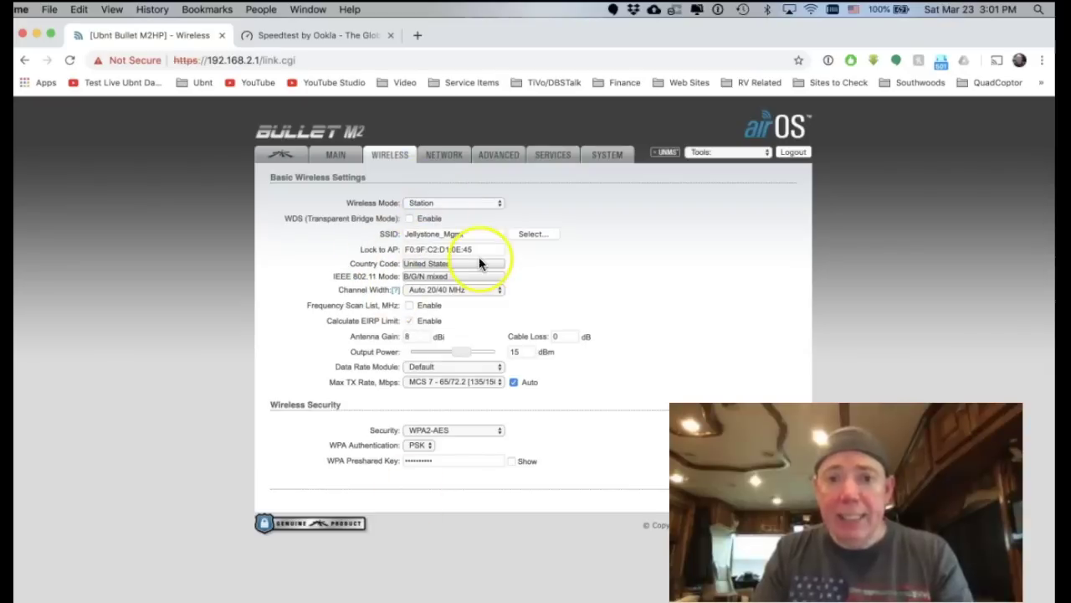
left_click_drag(464, 236, 305, 235)
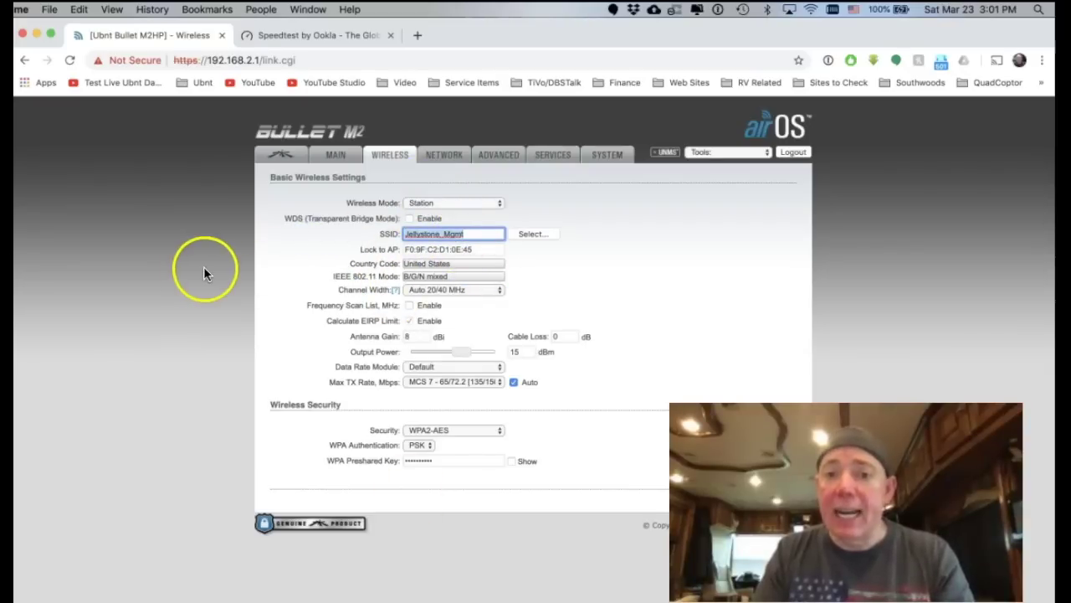
left_click(354, 254)
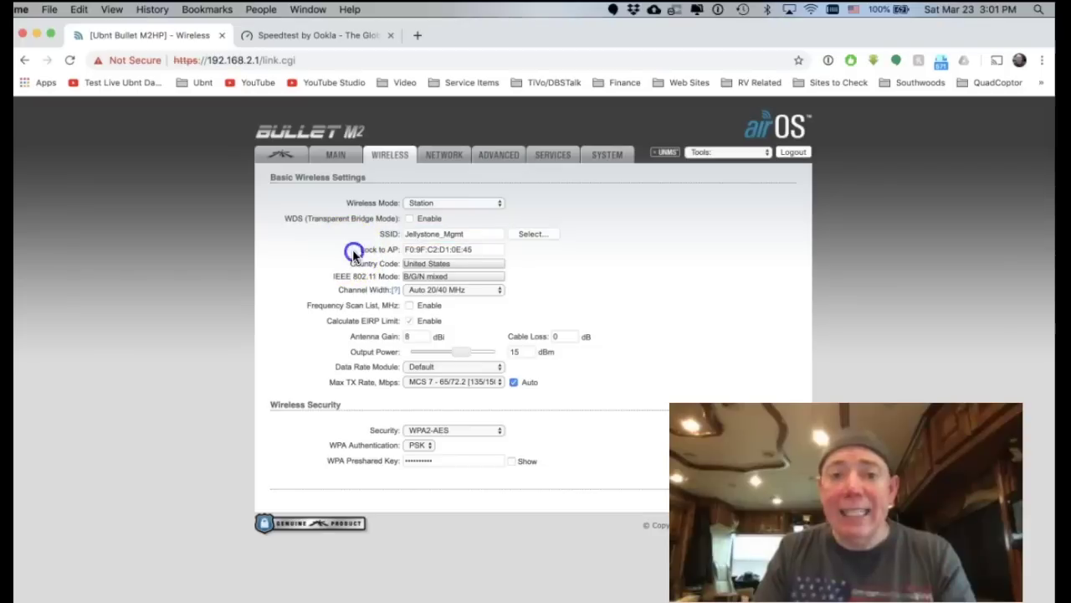
left_click(471, 248)
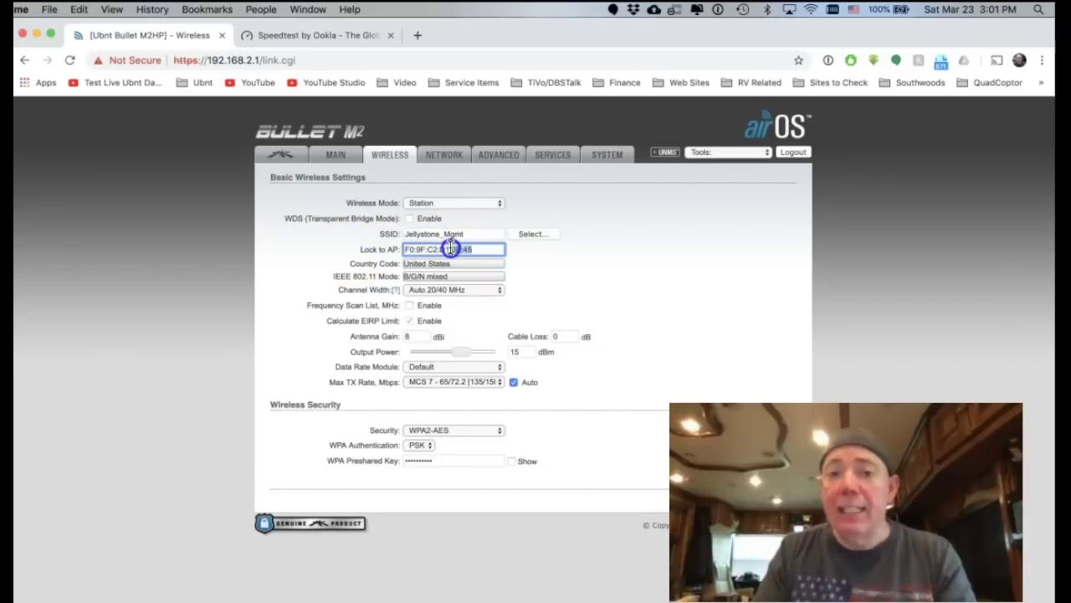
left_click_drag(450, 249, 498, 249)
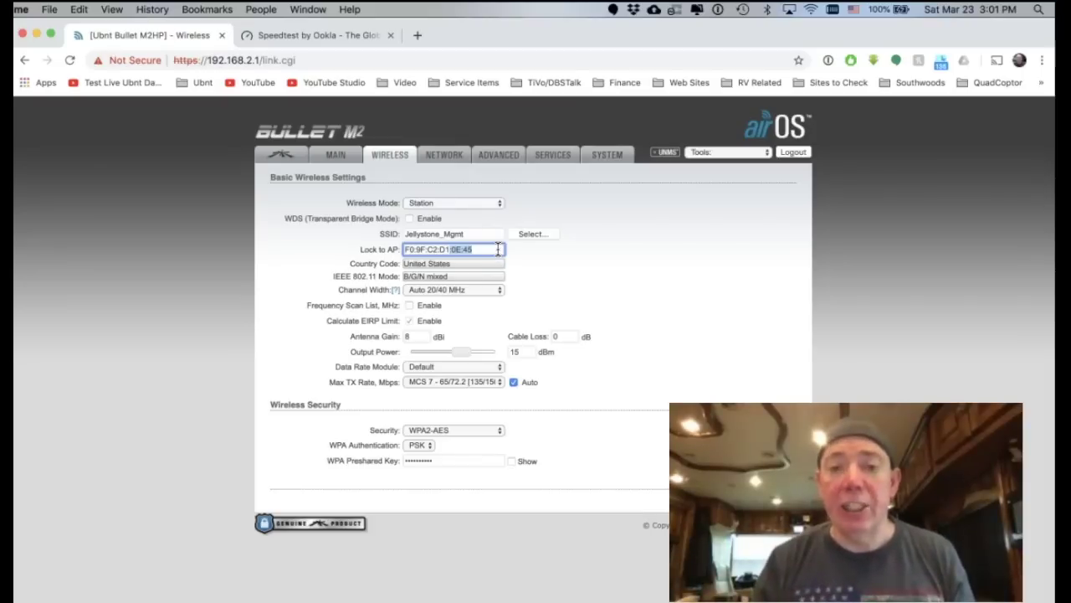
left_click(476, 250)
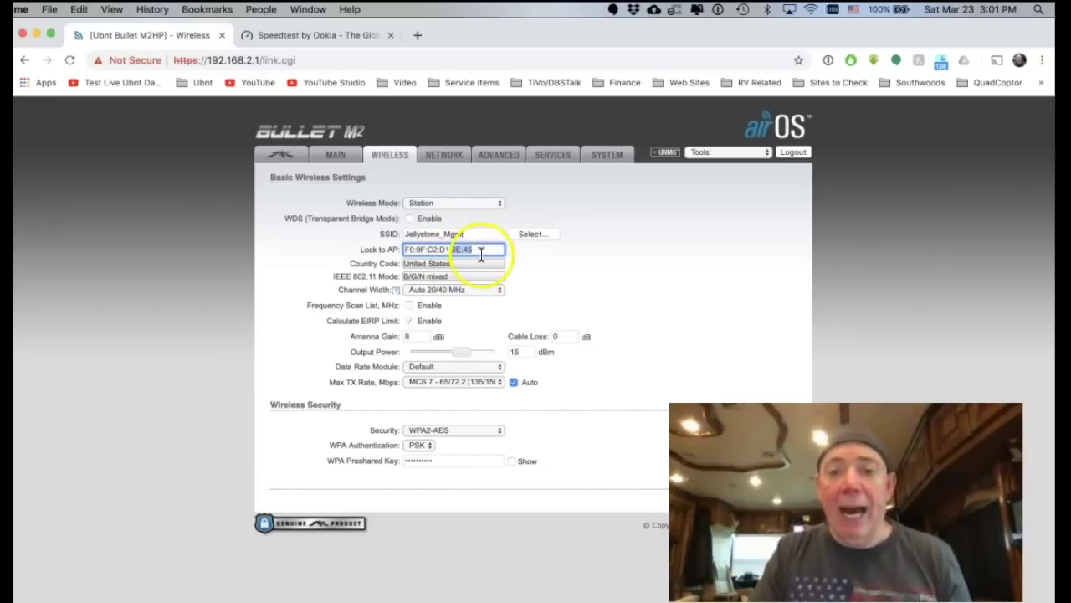
left_click(377, 181)
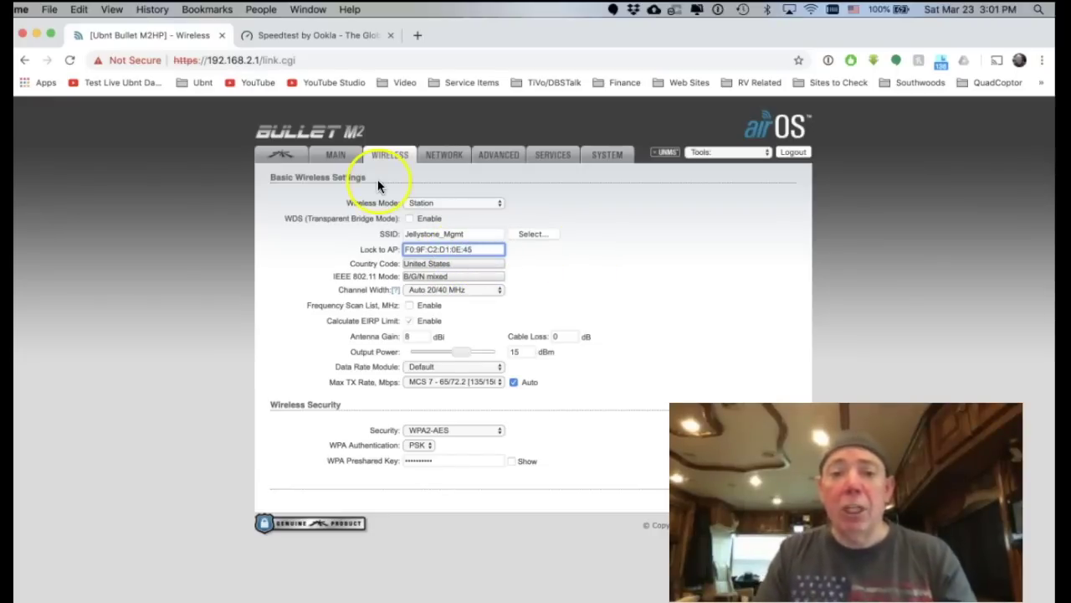
Step: Run a Speedtest, which fails with a Latency Test Error, then return to the Bullet M2 tab
left_click(318, 38)
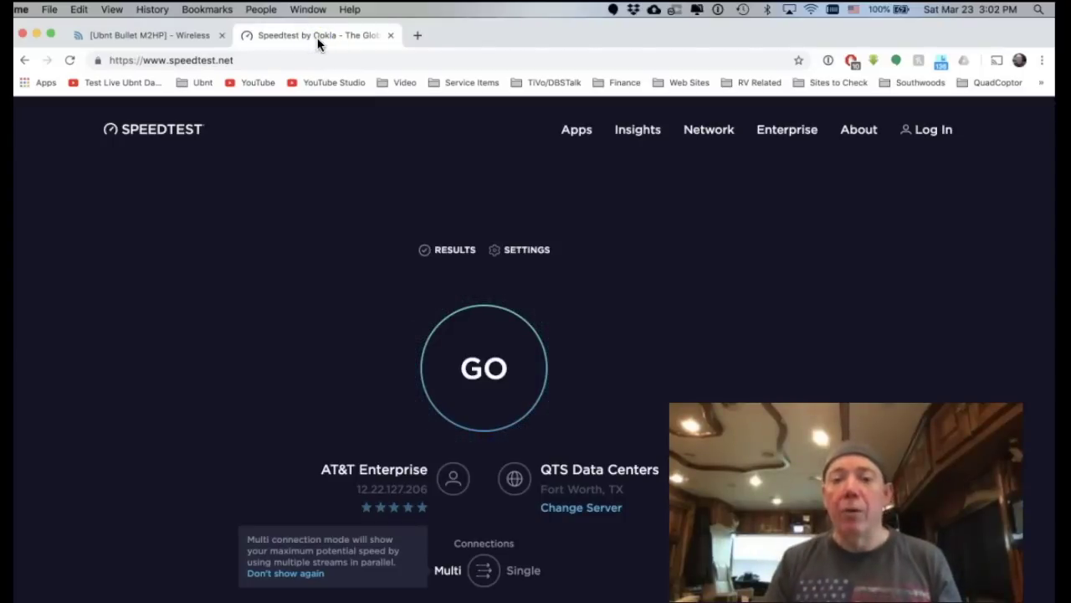
left_click(470, 369)
left_click(777, 316)
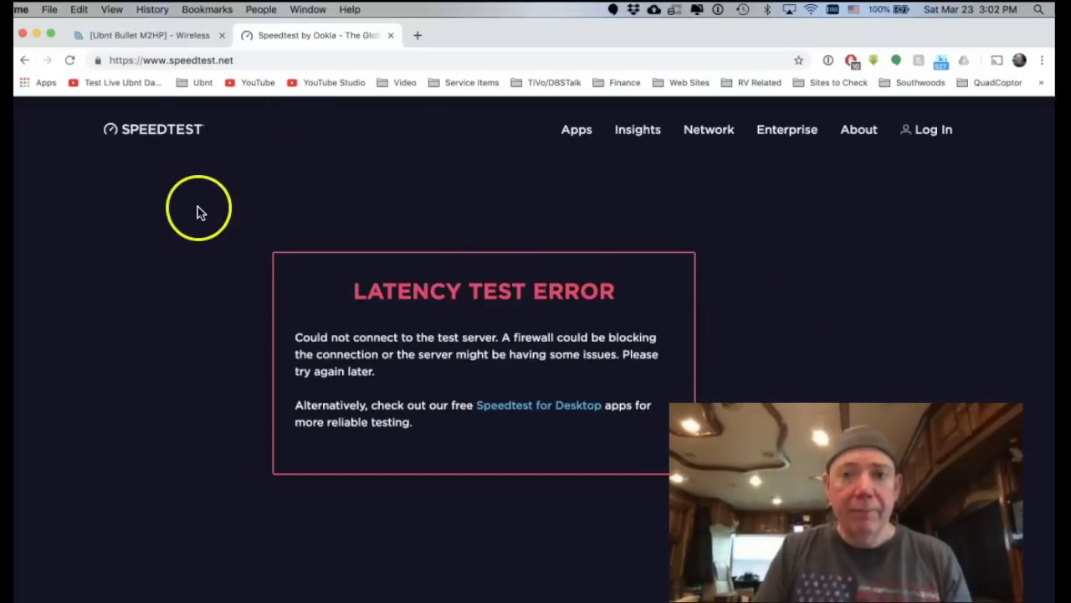
left_click(275, 61)
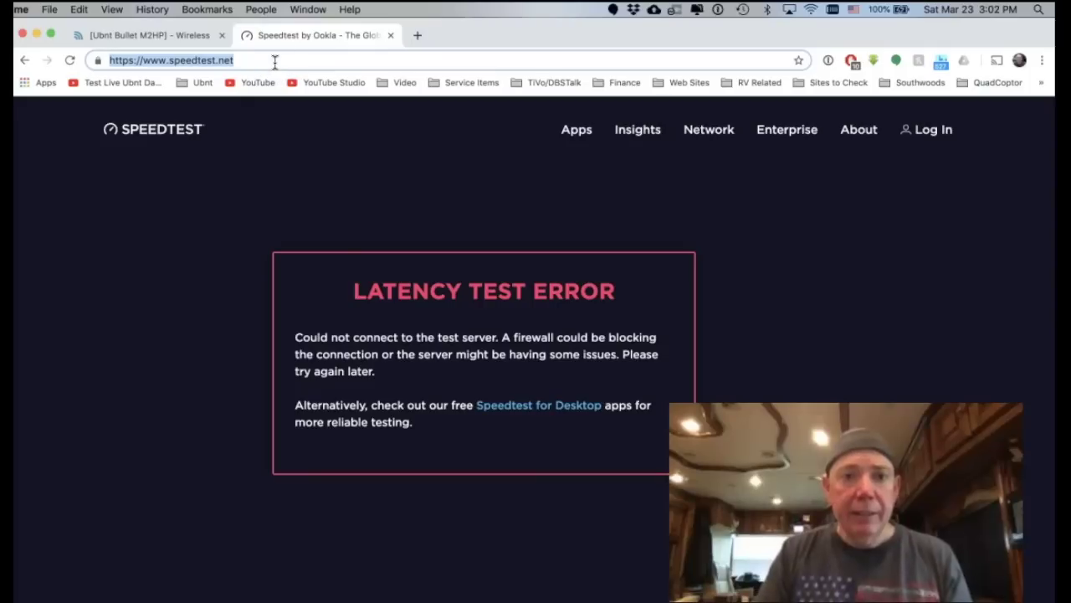
left_click(214, 38)
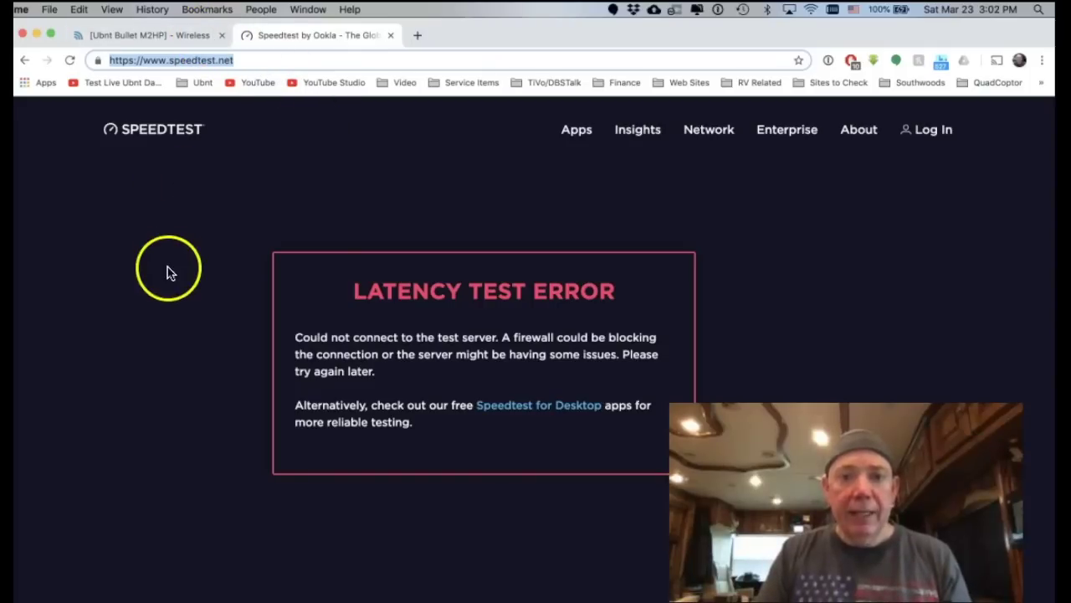
left_click(130, 35)
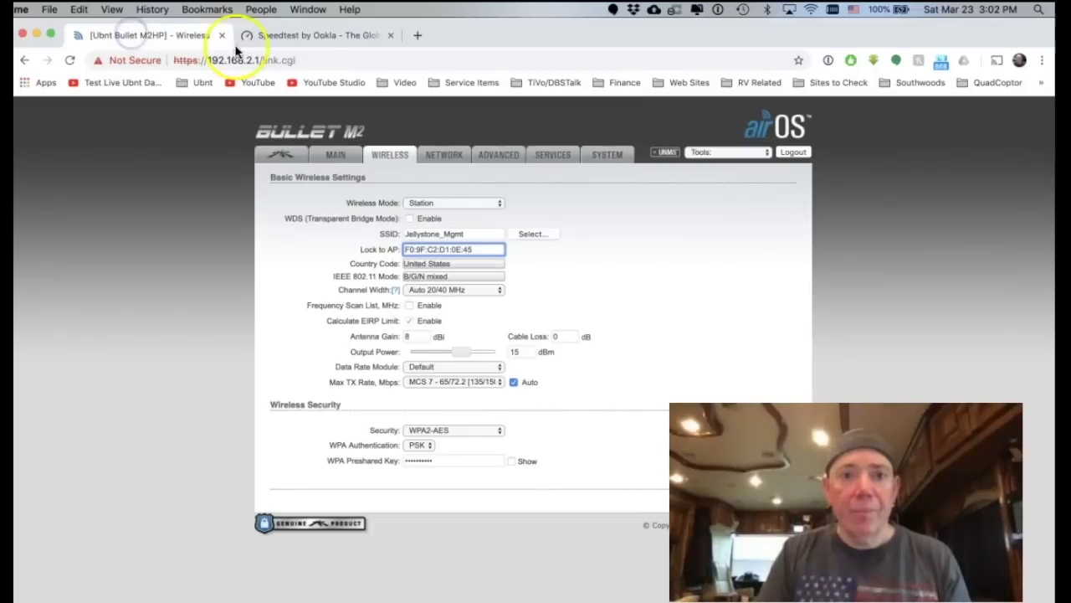
Step: Check the airOS Main status, then reload Speedtest so it picks the AT&T server in Richardson, TX
left_click(332, 156)
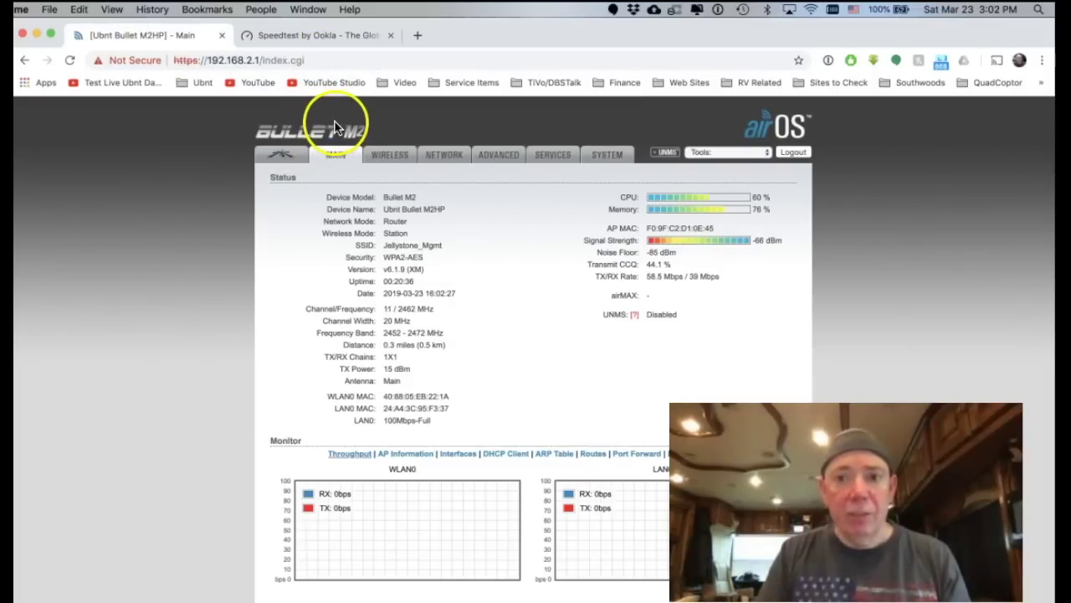
left_click(327, 36)
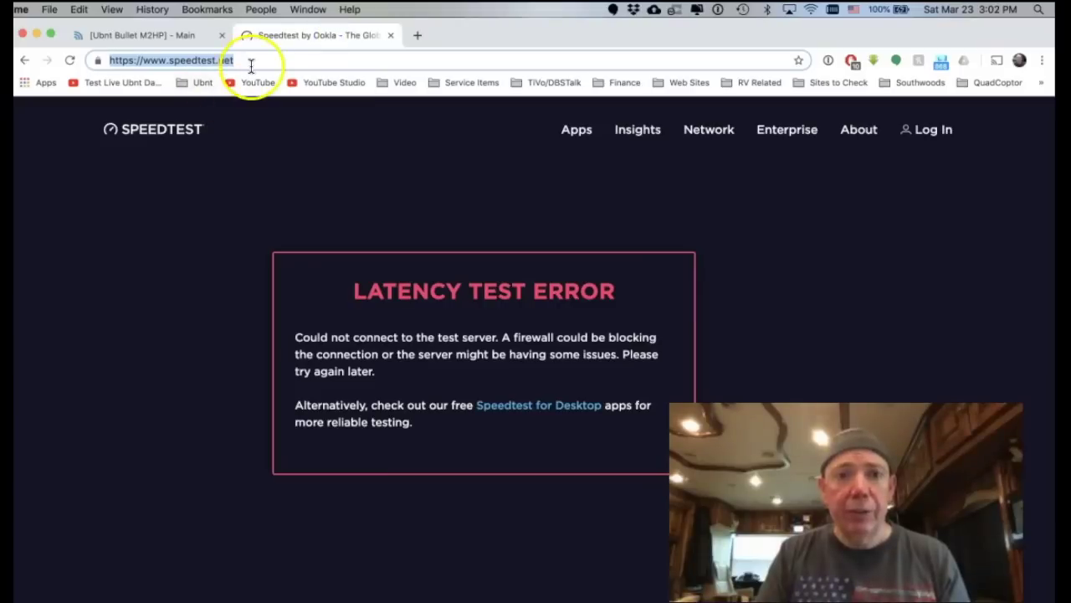
left_click(251, 64)
key("Return")
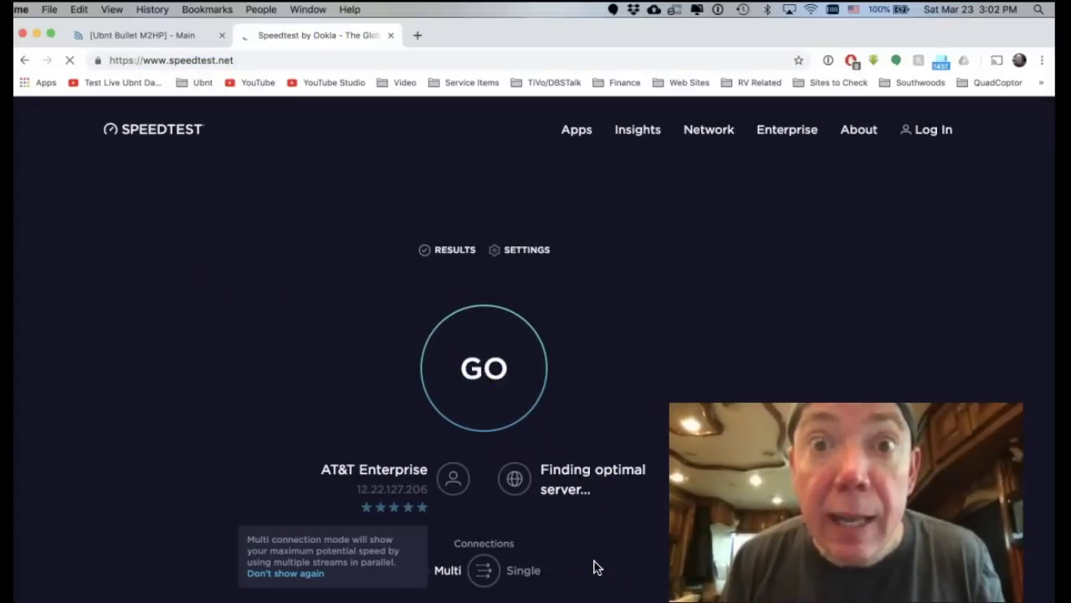
left_click(581, 567)
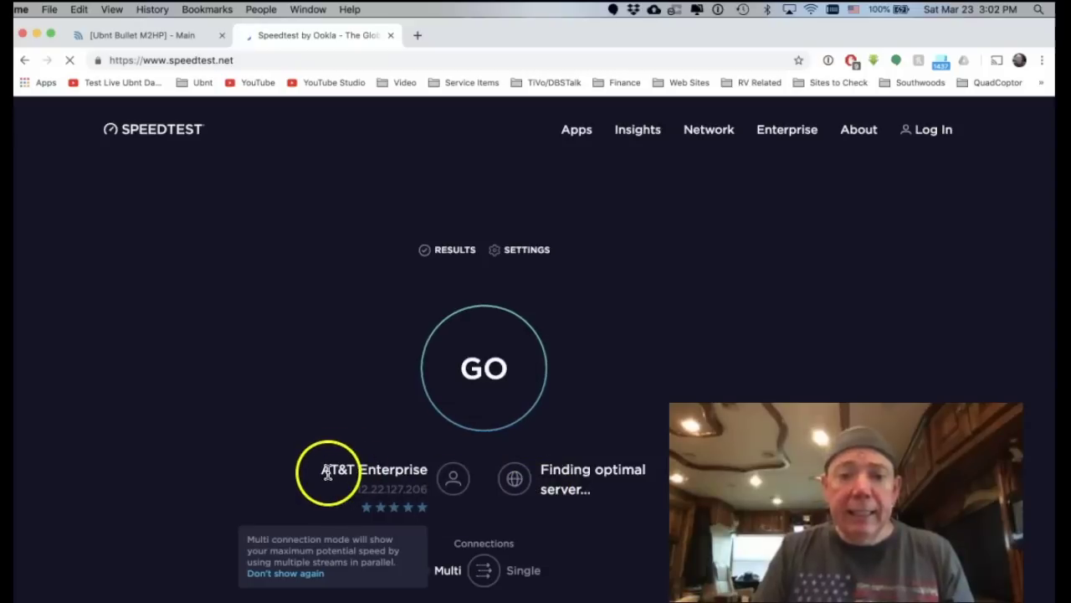
left_click_drag(323, 469, 426, 469)
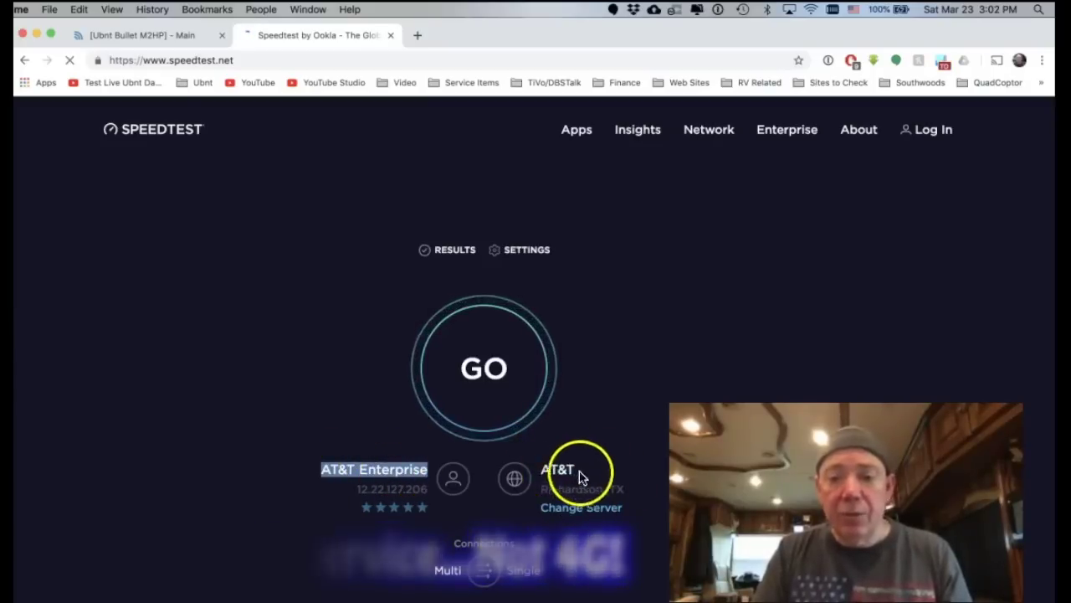
Step: Rerun the speed test (34 ms ping, 0.14 Mbps download before errors), then return to airOS status
left_click(540, 400)
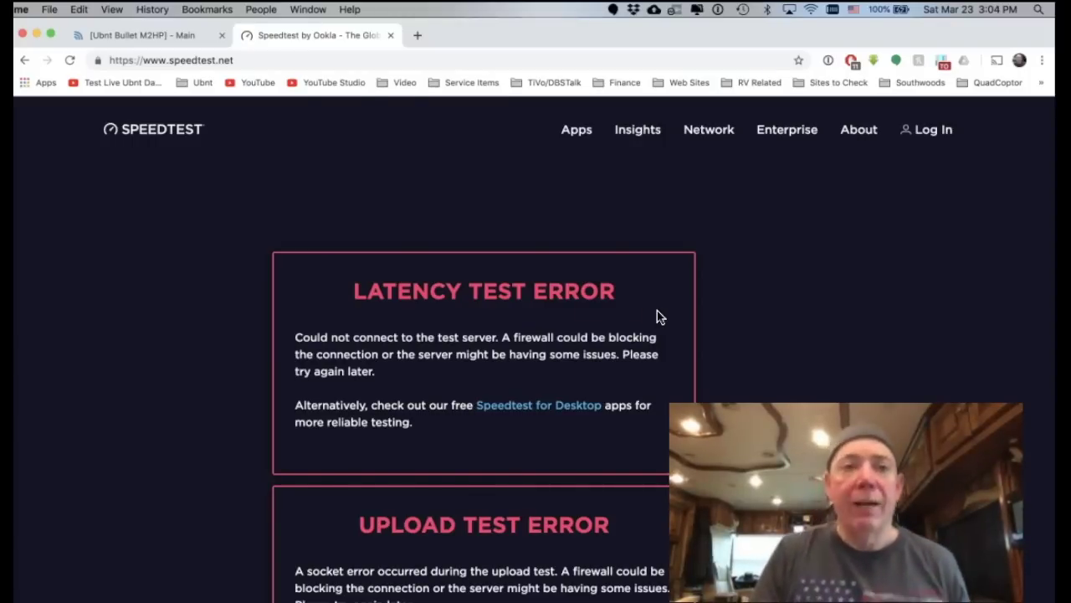
left_click(200, 36)
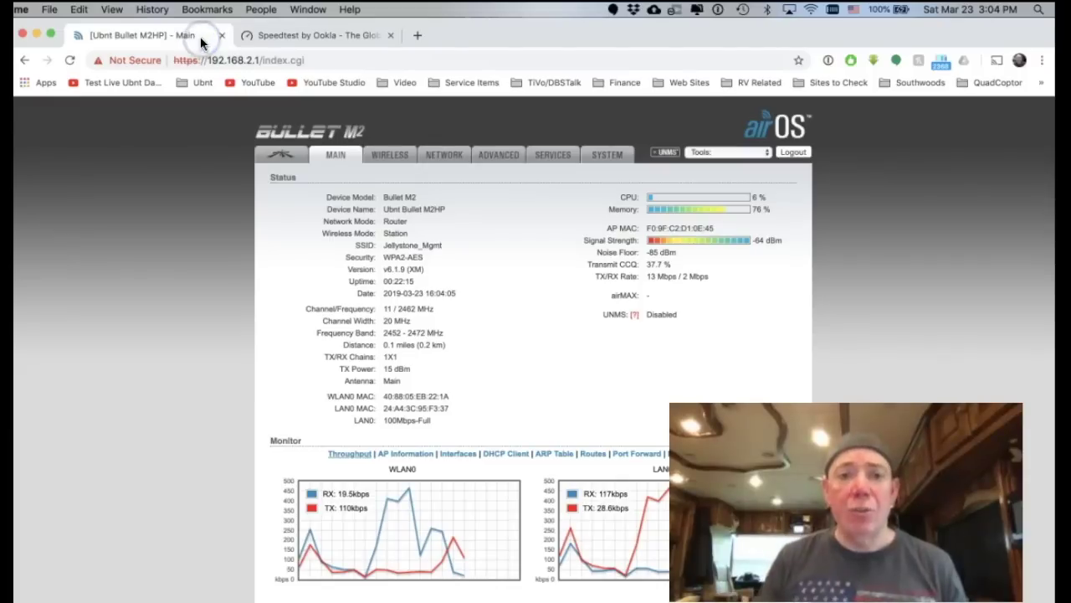
Step: Launch Site Survey from the Wireless page's SSID Select and reposition and enlarge its window
left_click(392, 157)
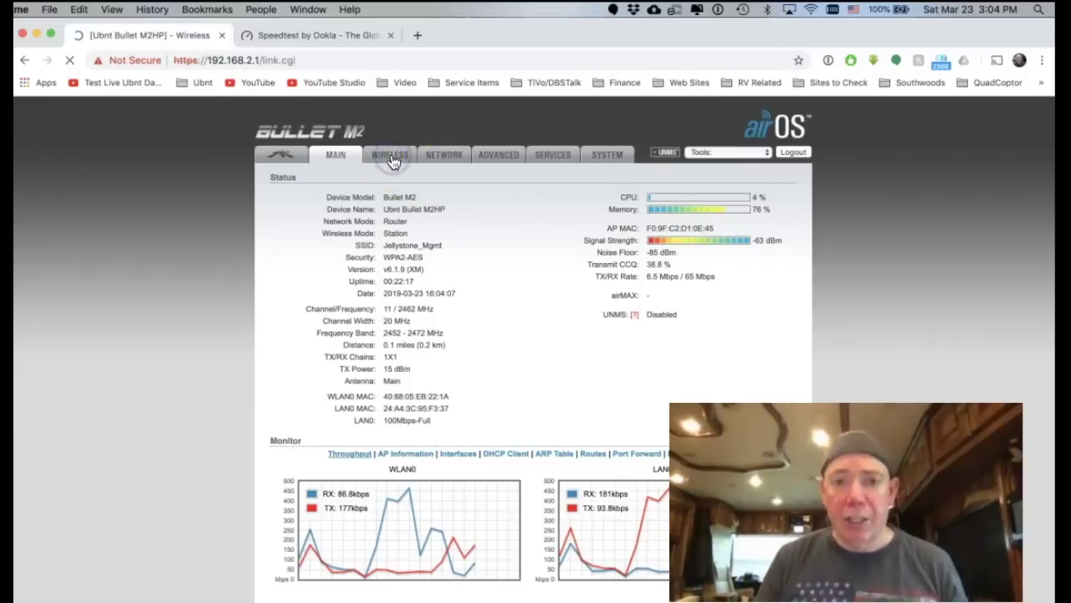
left_click(532, 235)
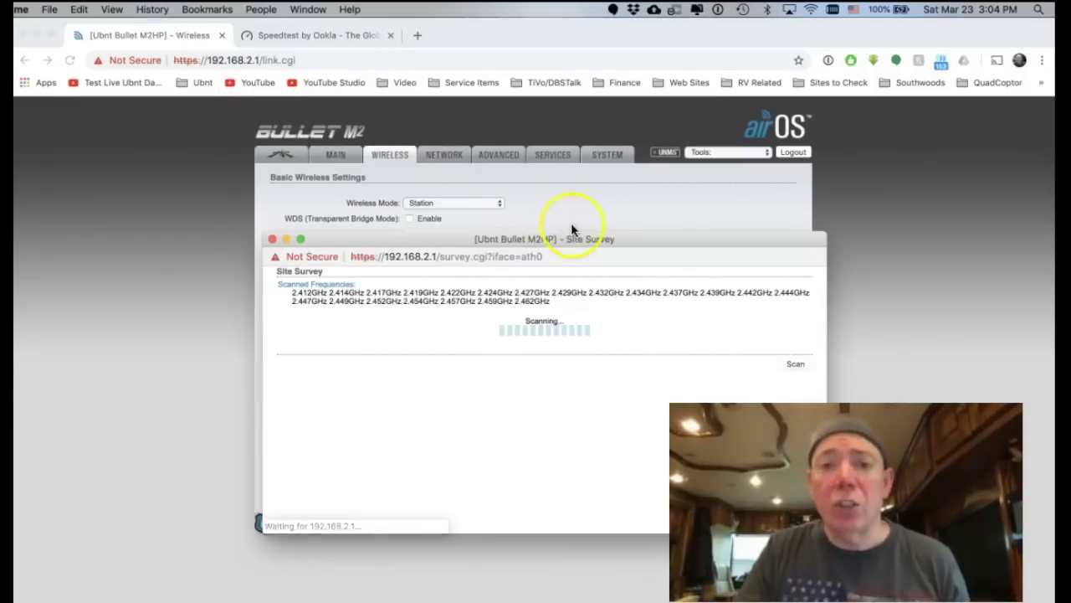
left_click_drag(553, 237, 541, 115)
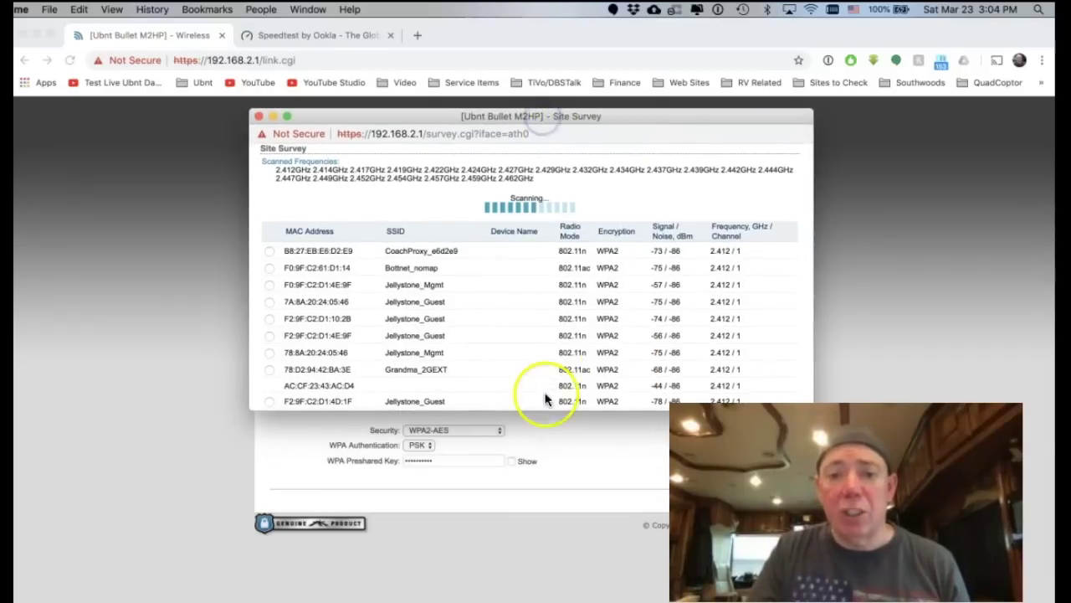
left_click_drag(538, 411, 538, 599)
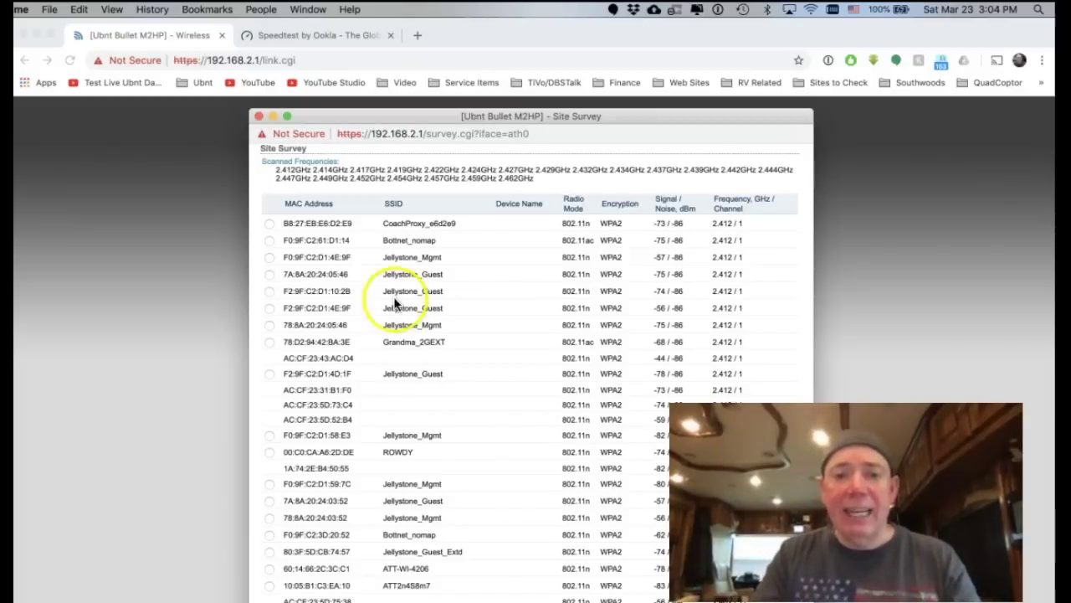
scroll(416, 518, "down", 3)
scroll(419, 523, "up", 4)
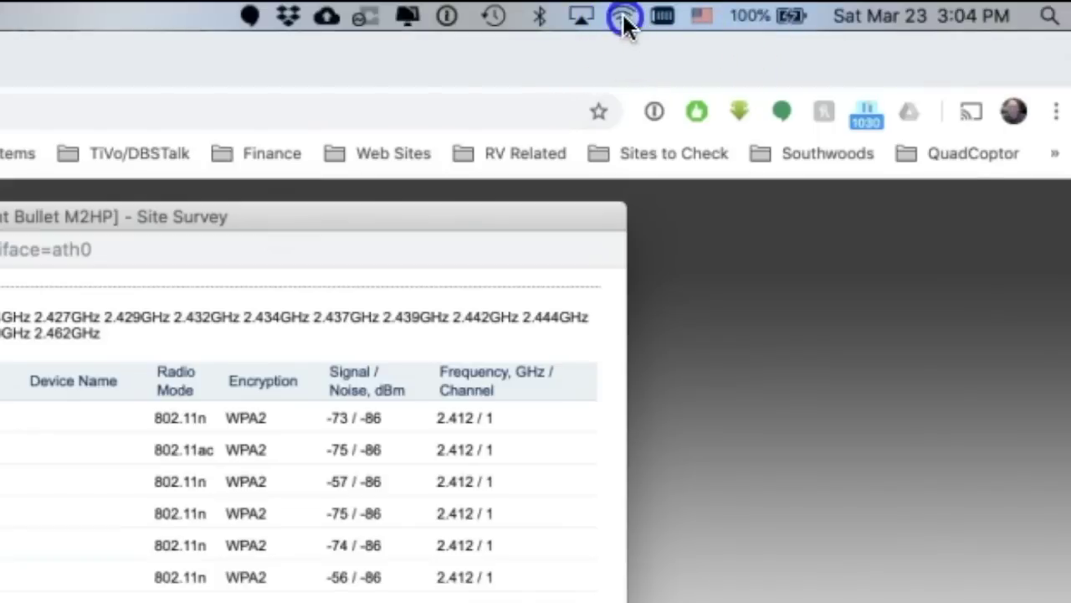
left_click(811, 10)
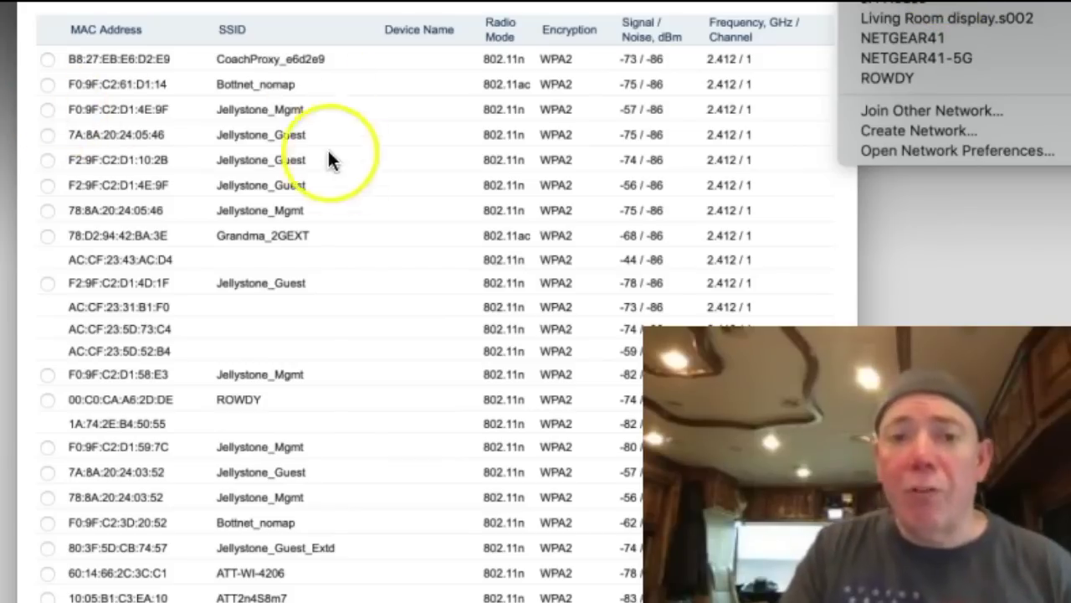
Step: Close the macOS Wi-Fi network menu
left_click(339, 162)
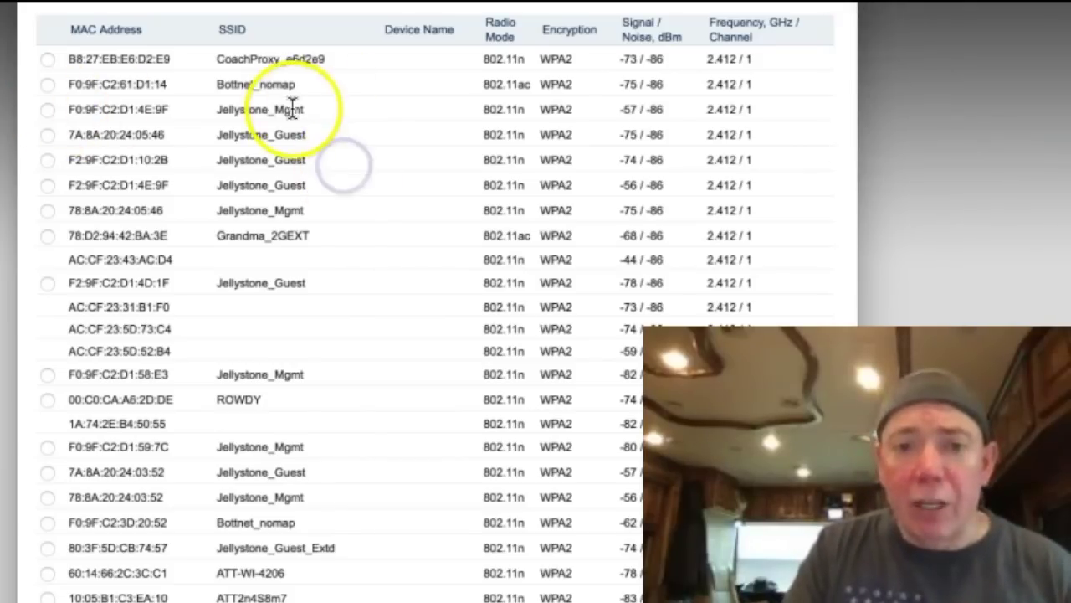
Step: Highlight three Jellystone_Mgmt access point entries in the Site Survey list
left_click_drag(201, 210, 394, 208)
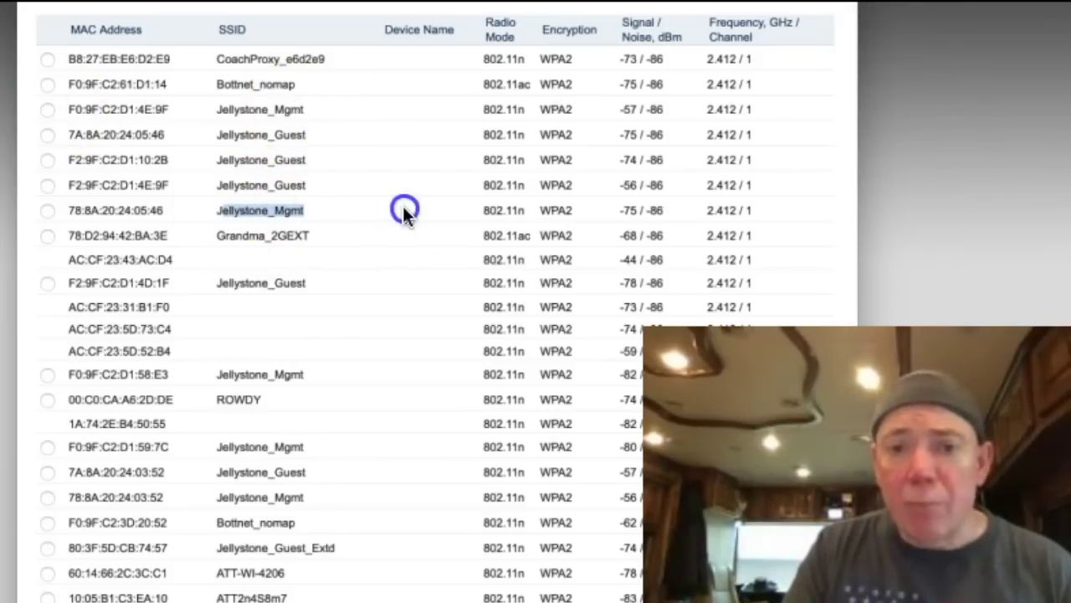
left_click_drag(216, 112, 387, 108)
left_click_drag(219, 448, 339, 452)
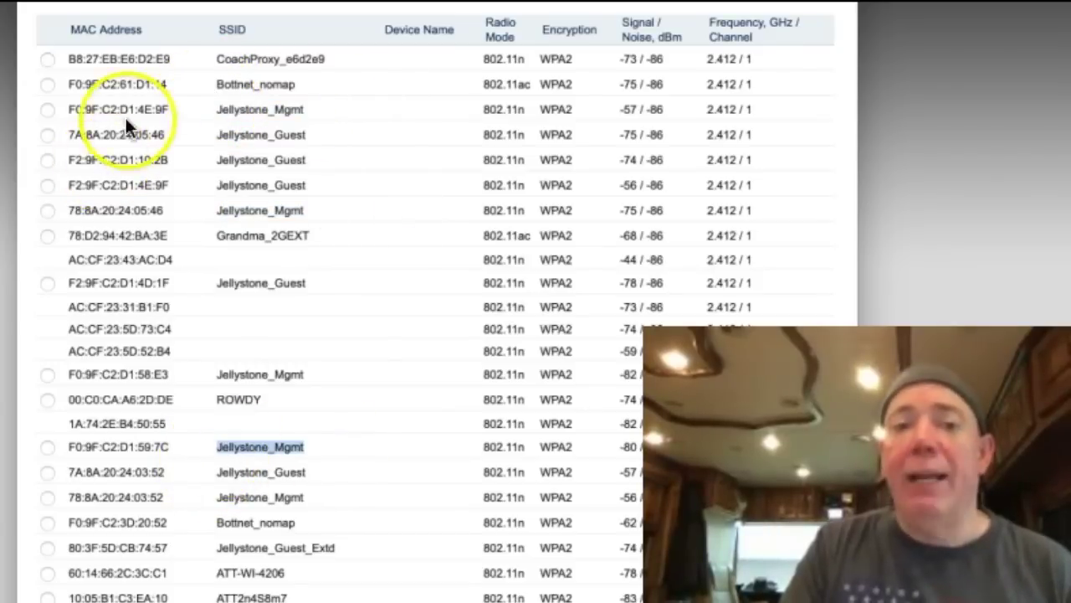
Step: Compare MACs F0:9F:C2:D1:4E:9F, 7A:8A:20:24:05:46 and F2:9F:C2:D1:10:2B, then sort by signal strength
left_click(71, 111)
left_click_drag(71, 111, 205, 110)
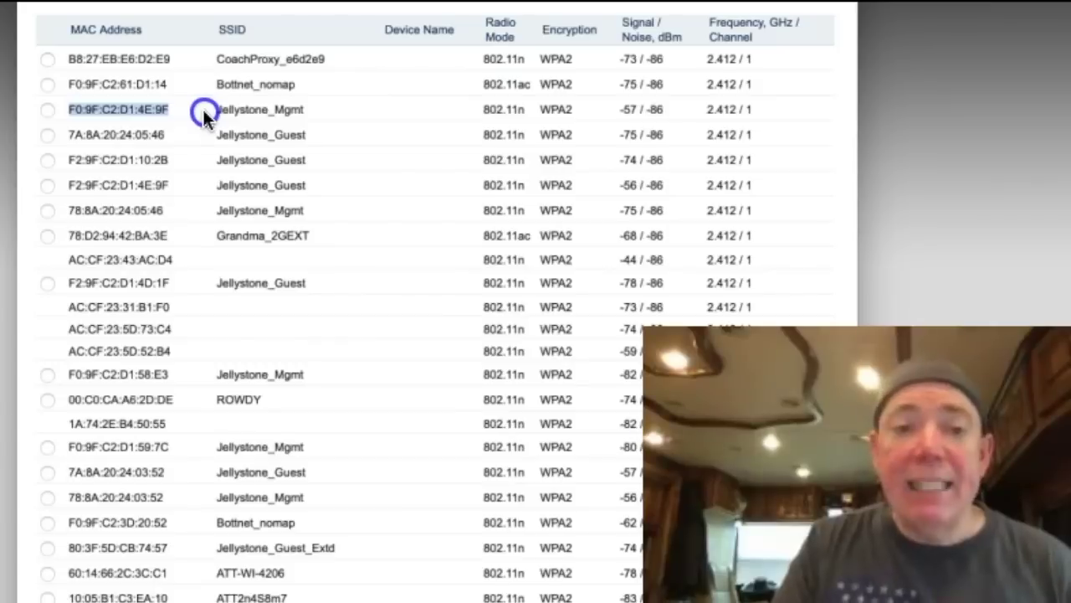
left_click(63, 133)
left_click_drag(64, 133, 169, 136)
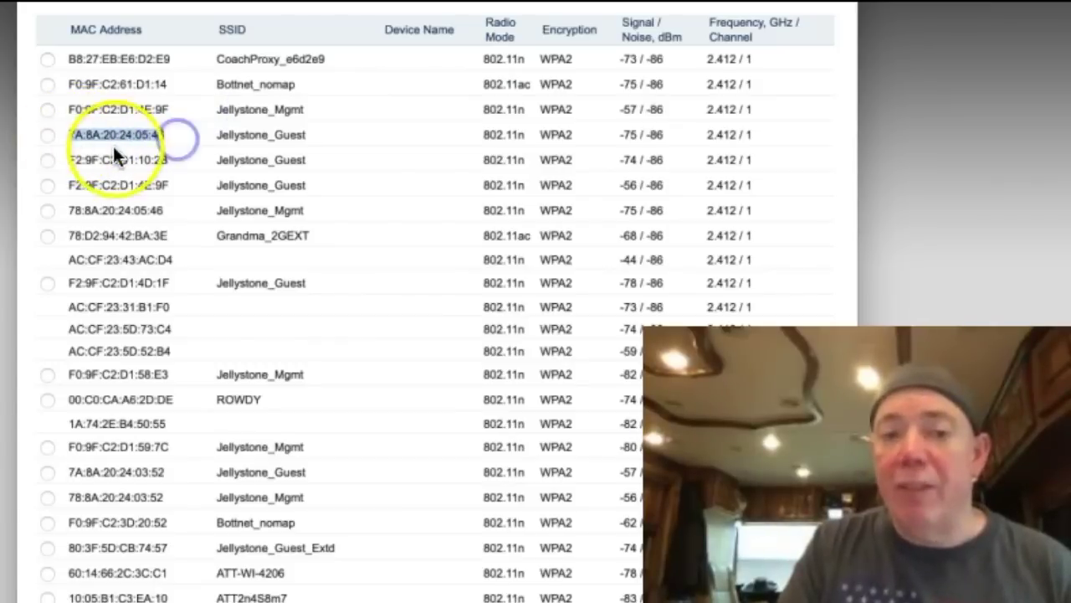
left_click(75, 161)
left_click_drag(74, 161, 174, 158)
left_click(174, 158)
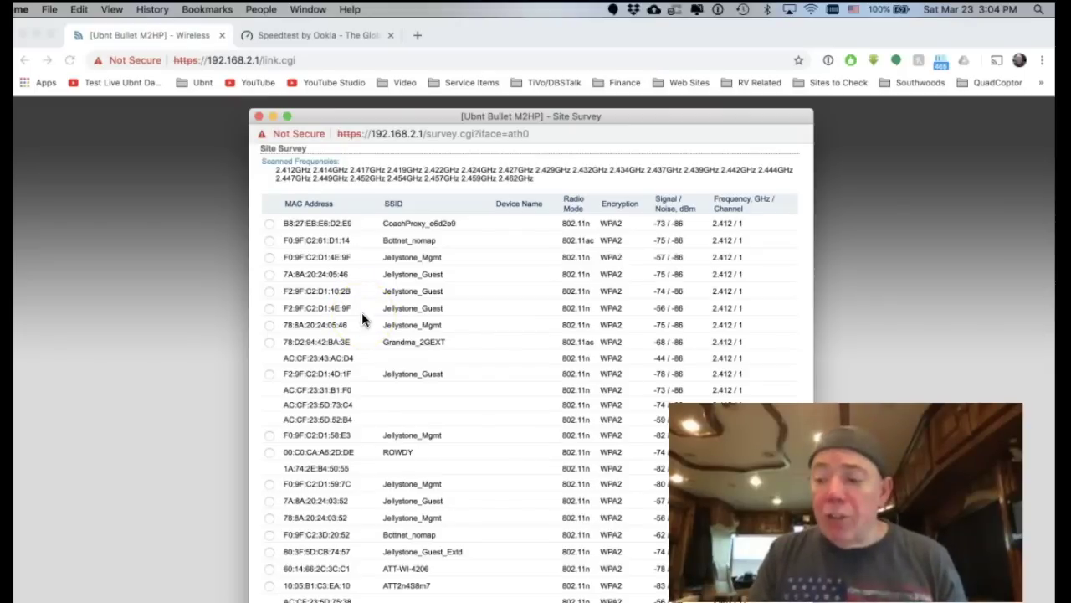
left_click(667, 203)
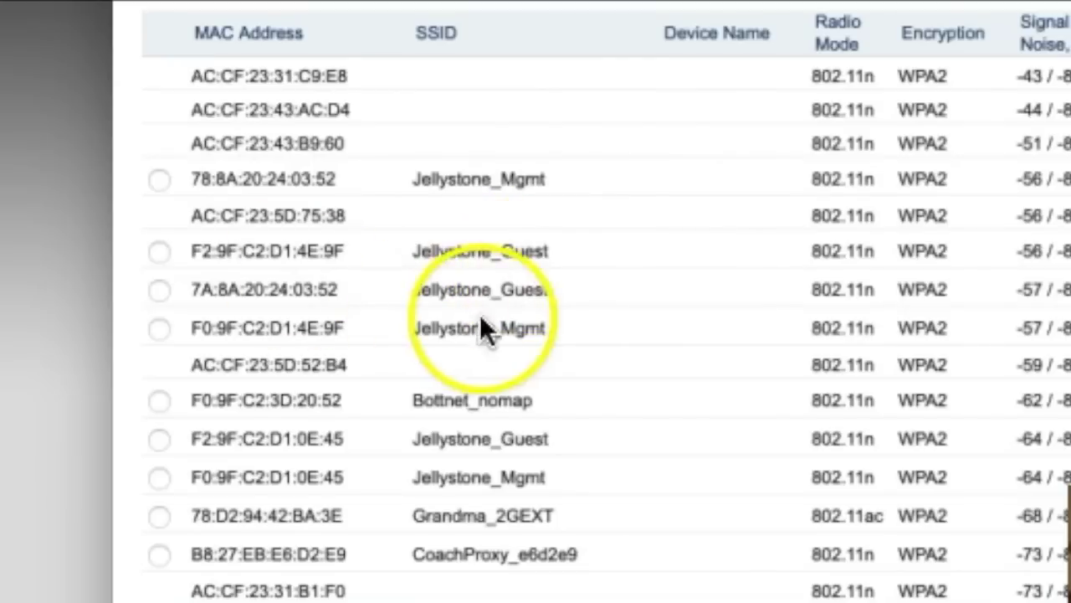
Step: Select the Jellystone_Mgmt AP F0:9F:C2:D1:4E:9F in the survey and confirm it as the locked AP
left_click(159, 328)
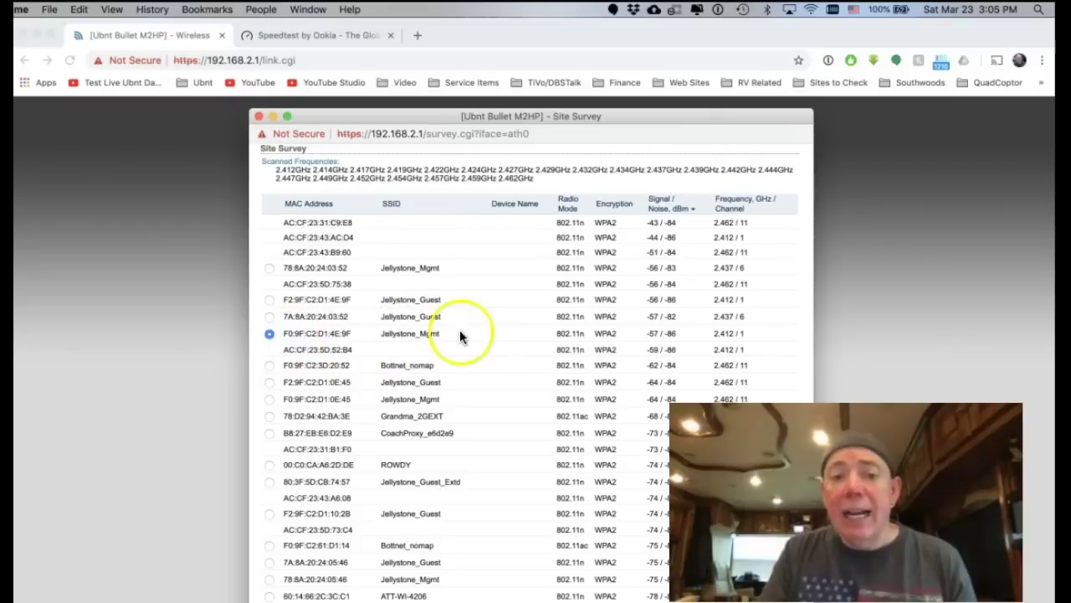
scroll(474, 331, "down", 5)
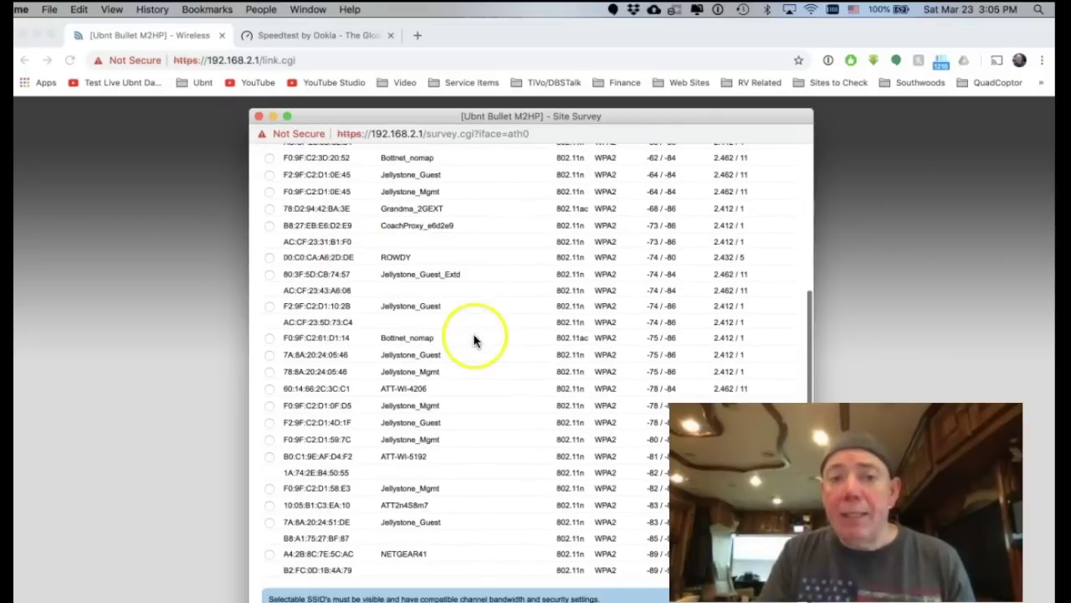
scroll(474, 333, "up", 5)
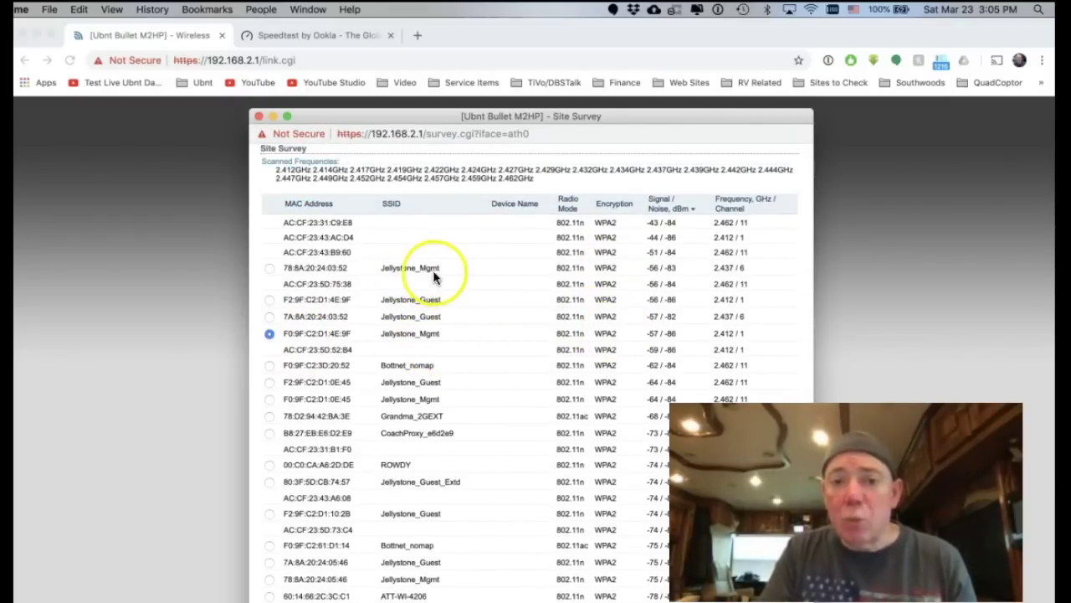
scroll(434, 277, "down", 5)
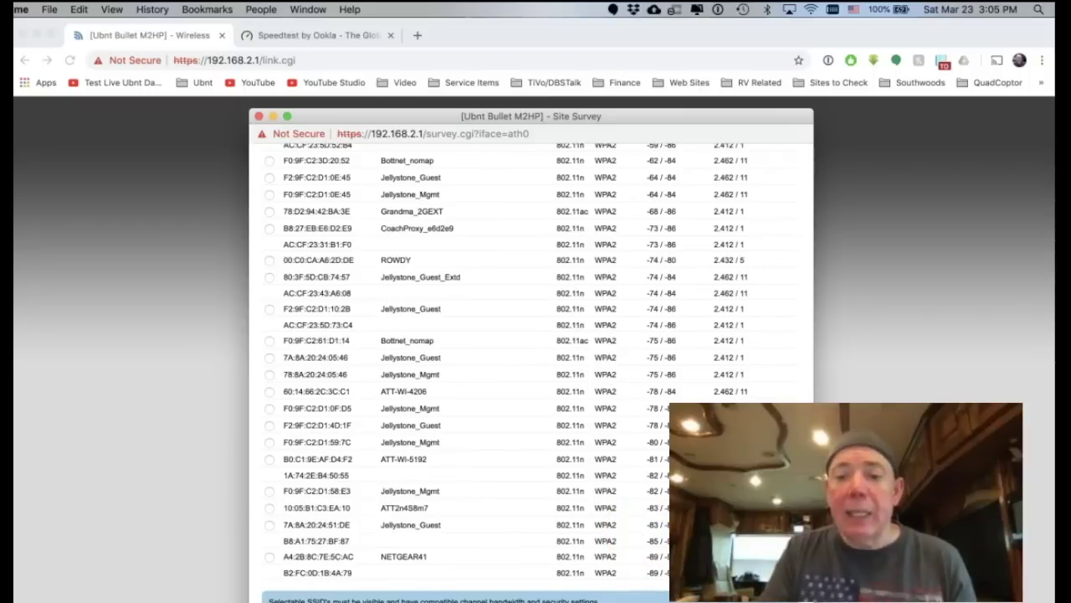
key("Return")
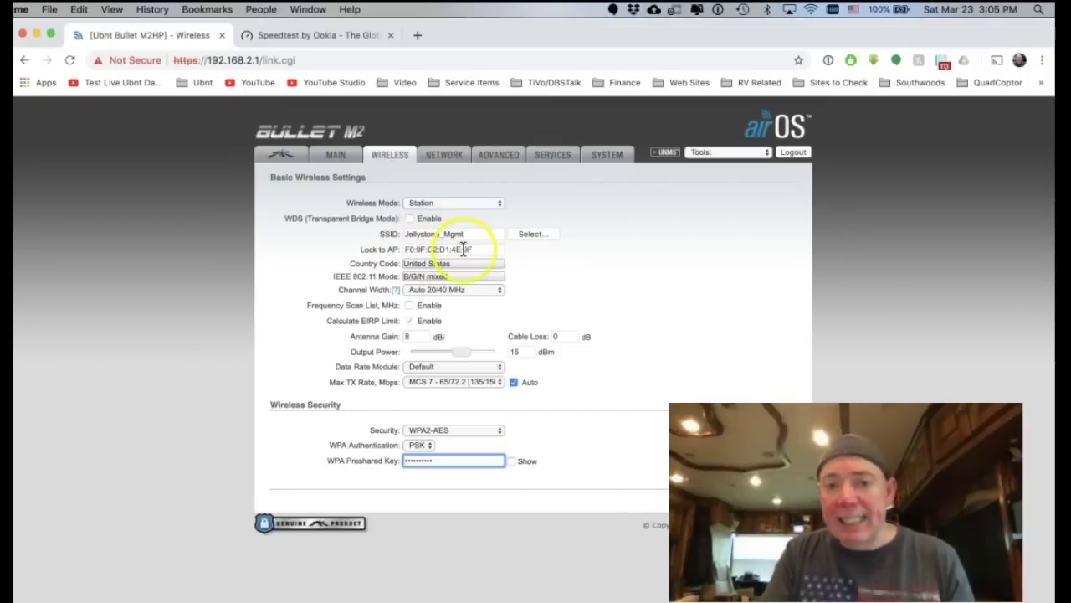
Step: Save and apply the AP lock, then verify on Main the link to F0:9F:C2:D1:4E:9F at -56 dBm
key("Return")
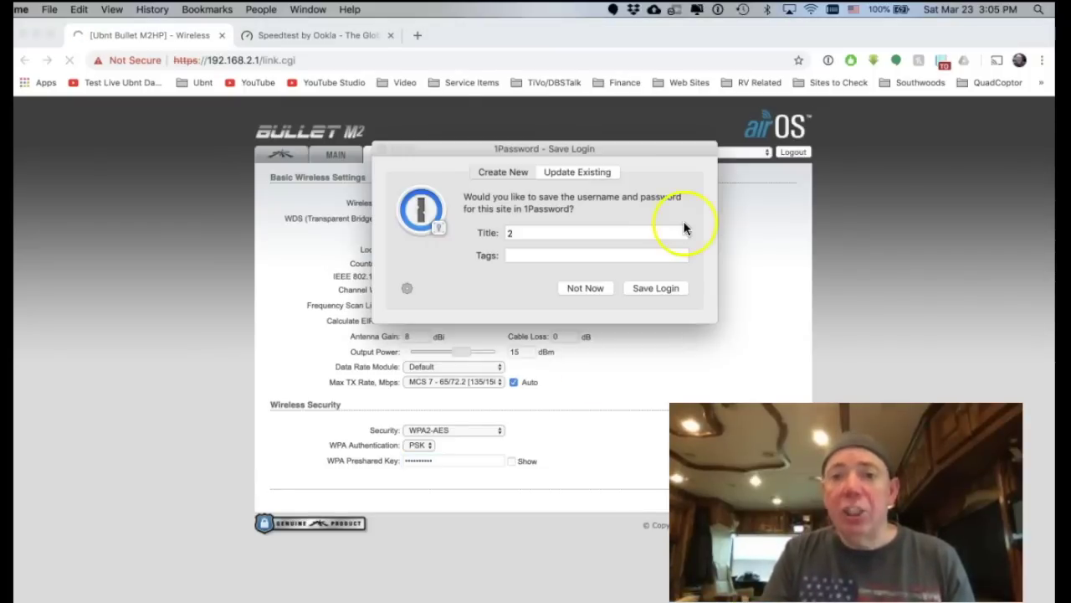
left_click(586, 288)
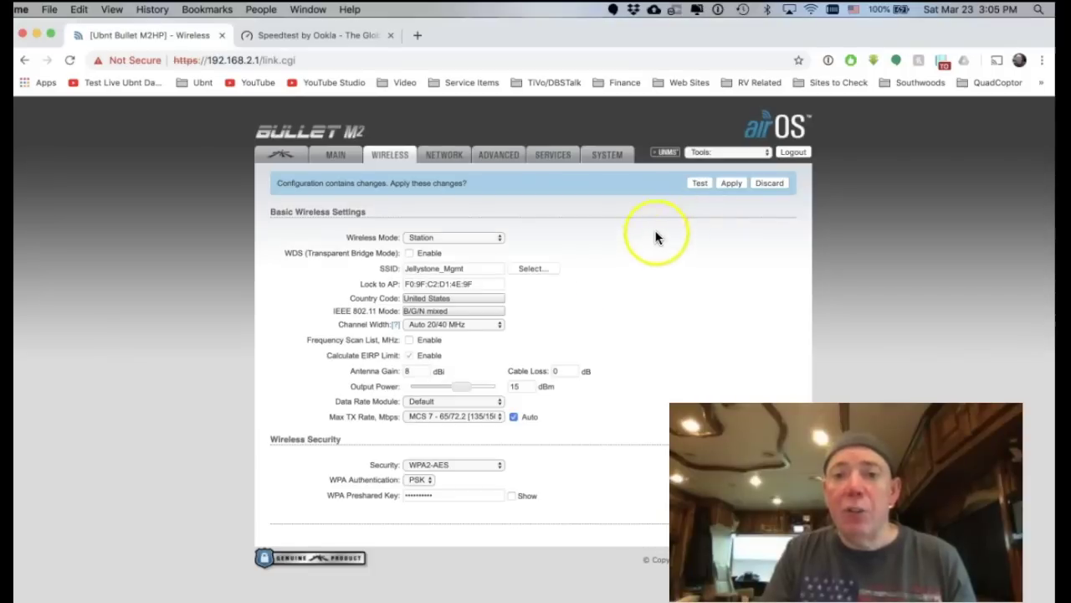
left_click(730, 184)
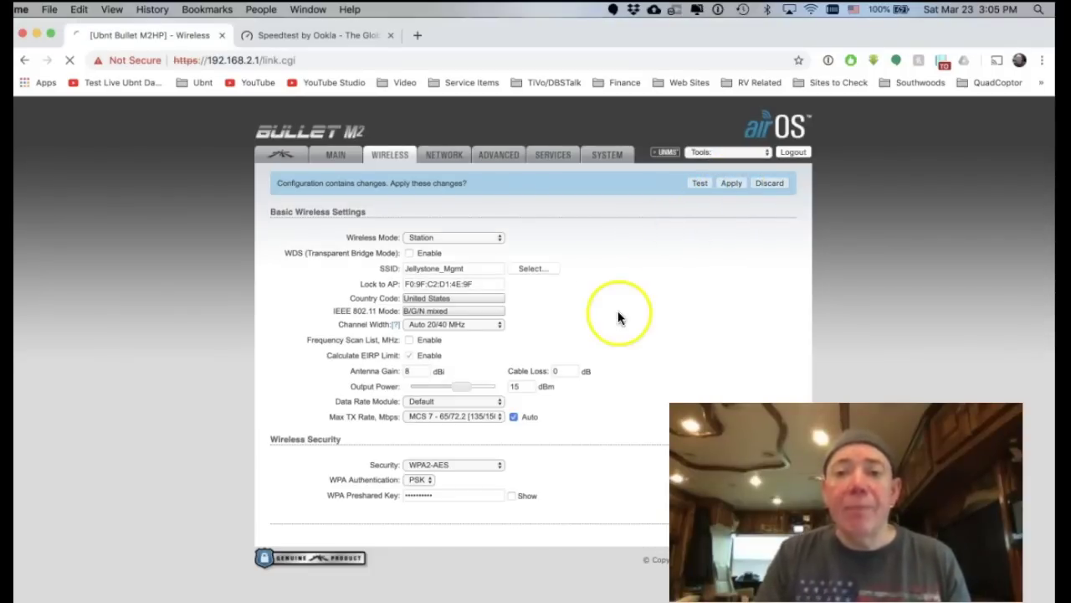
left_click(333, 157)
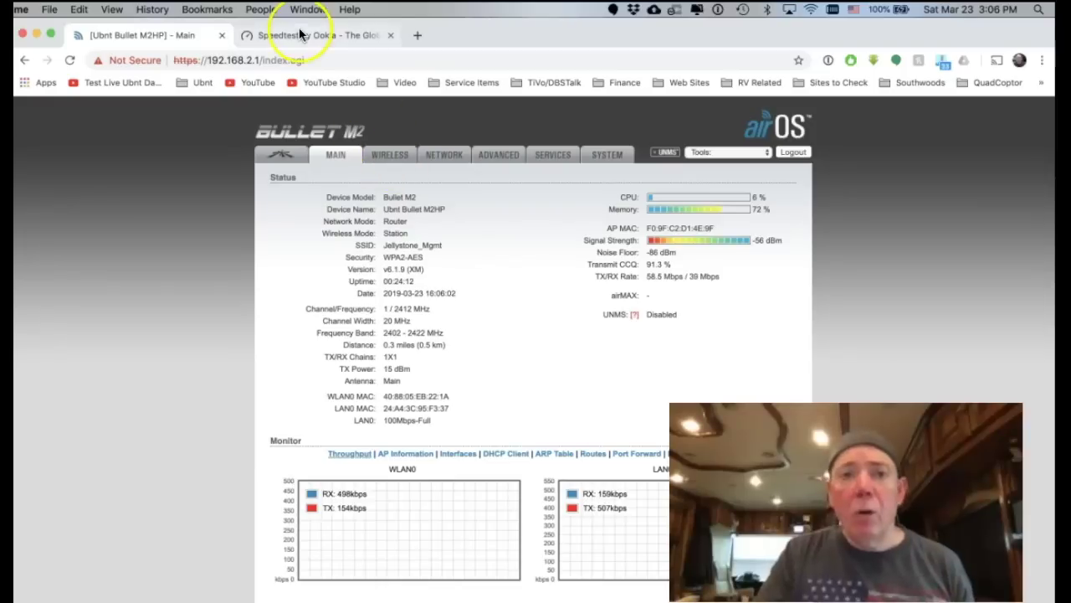
Step: Reload Speedtest to clear the test errors and browse the server list for Richardson, TX - AT&T
left_click(300, 36)
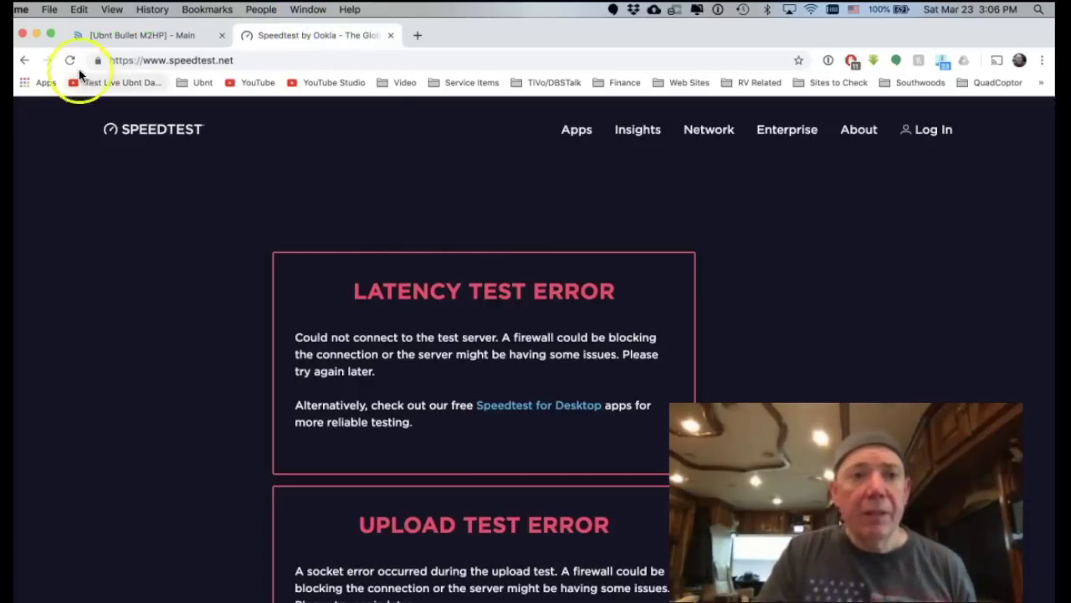
left_click(71, 63)
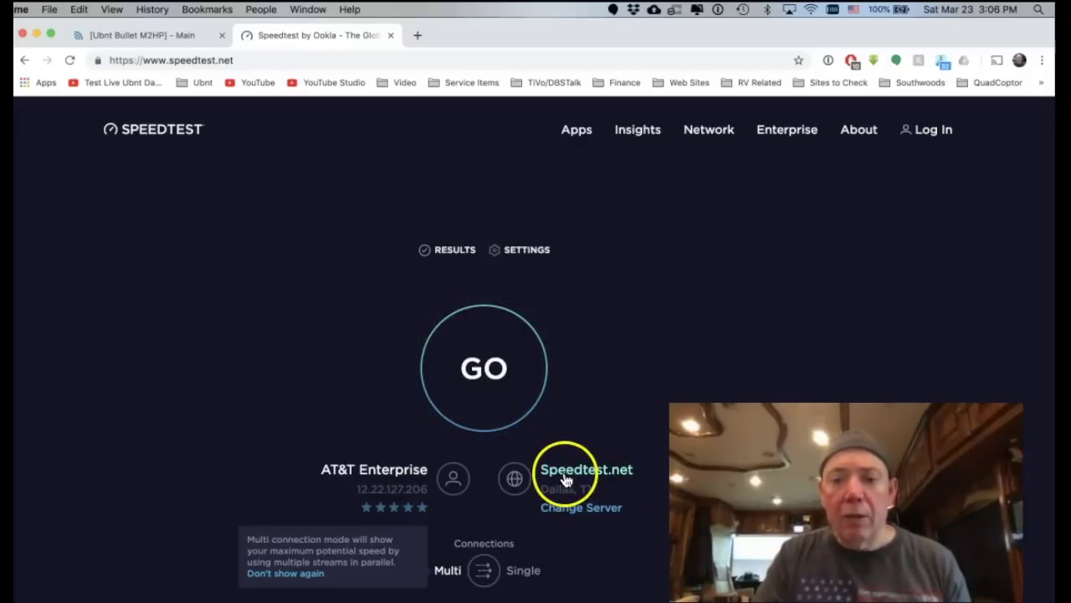
left_click(564, 509)
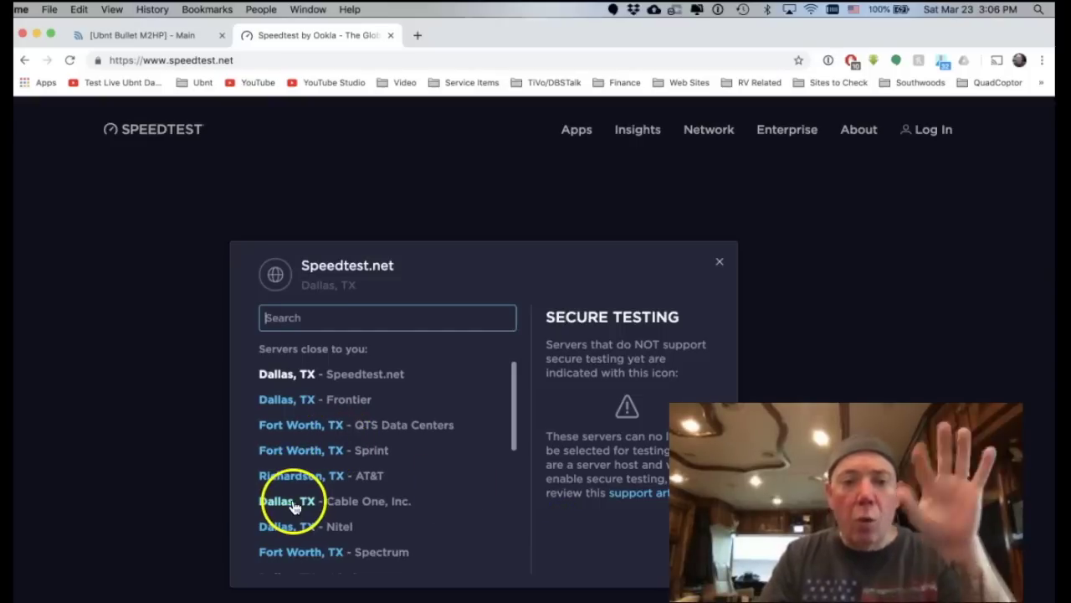
scroll(296, 447, "down", 1)
Step: Pick the Richardson, TX AT&T server and run a test: 13 ms ping, 10.27 down, 6.00 up
left_click(293, 453)
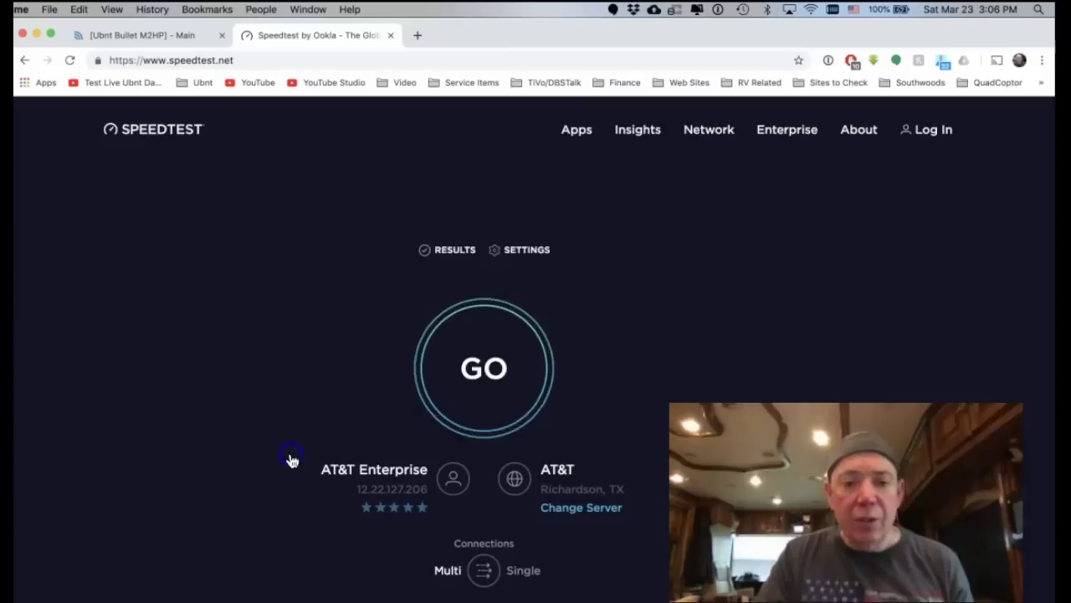
left_click(514, 381)
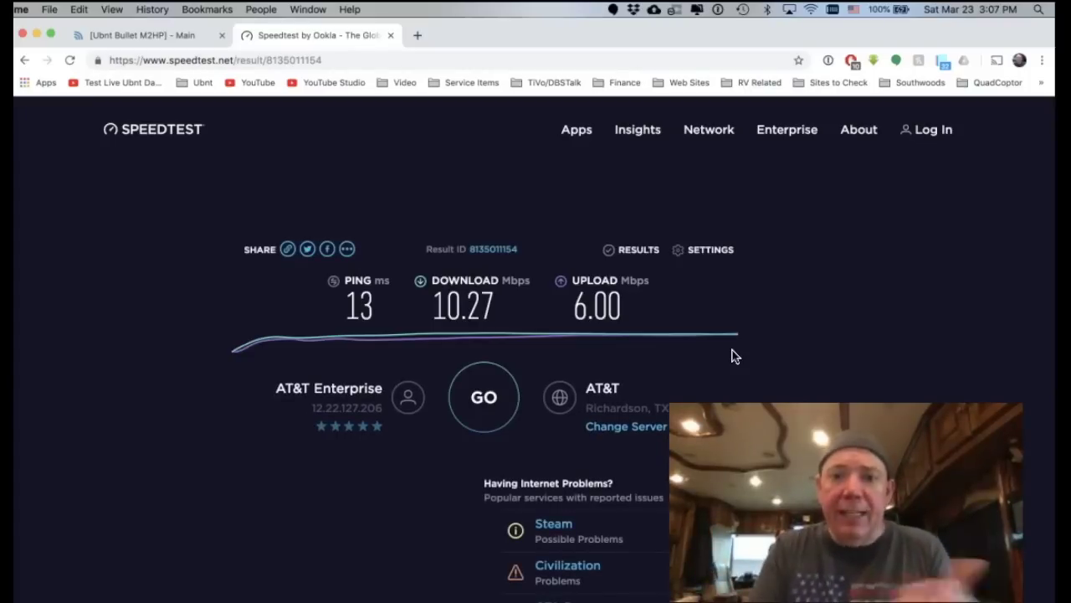
scroll(732, 356, "down", 5)
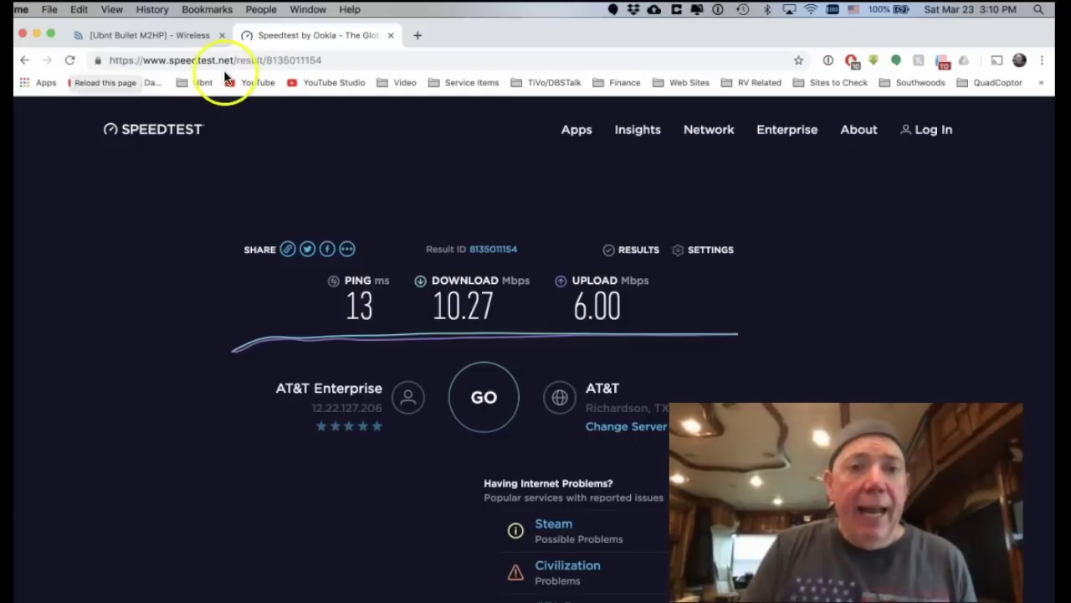
left_click(239, 62)
left_click(237, 61)
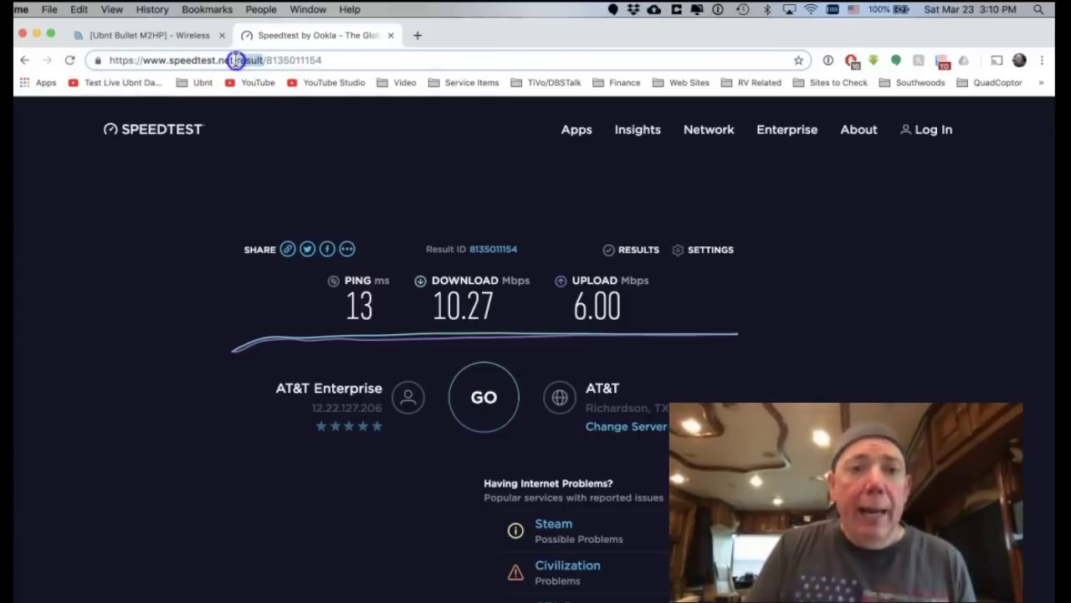
left_click_drag(239, 61, 462, 55)
key("BackSpace")
key("Return")
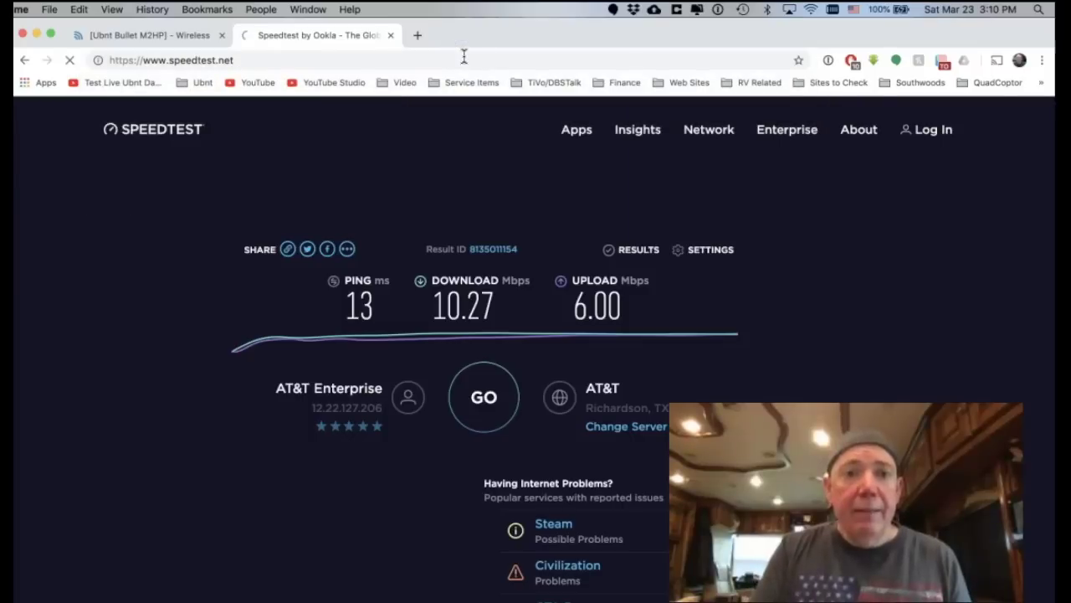
Step: Strip the result path again, reload speedtest.net and start a new test on the AT&T server
left_click(300, 60)
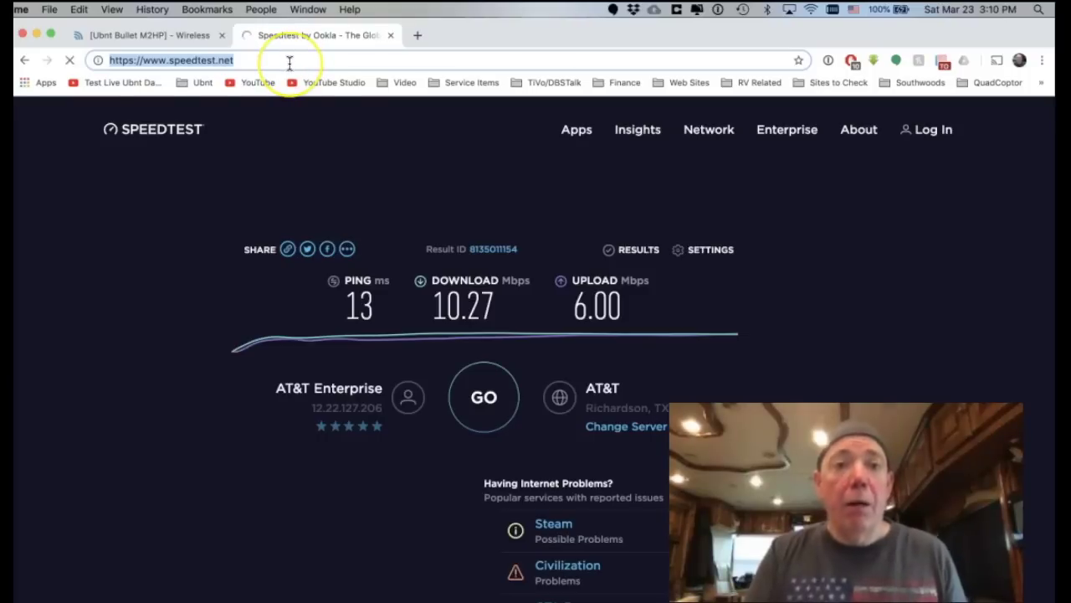
left_click(289, 62)
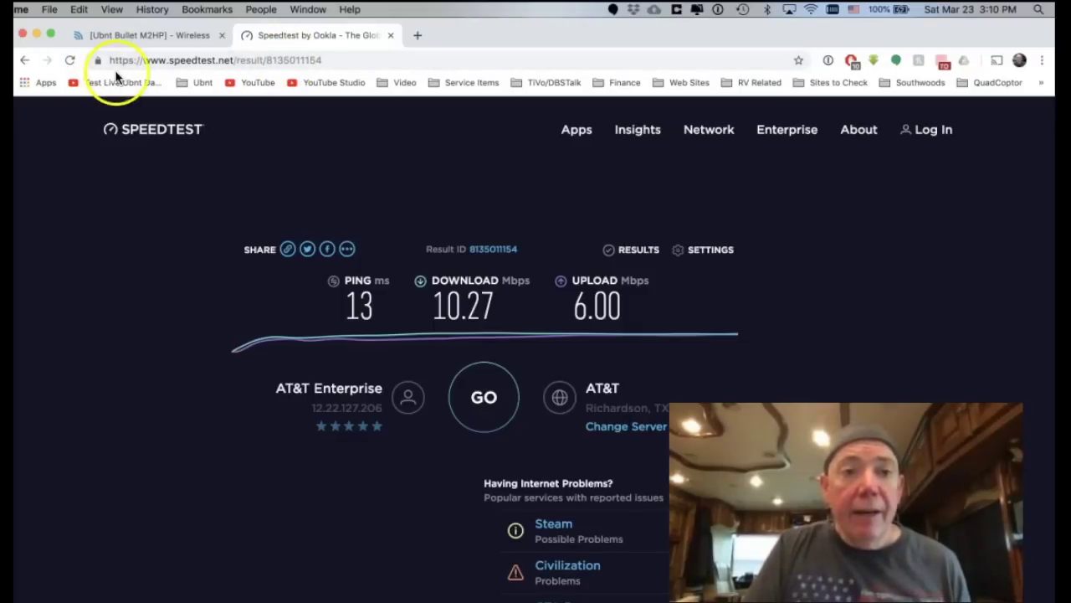
left_click(235, 61)
left_click(234, 61)
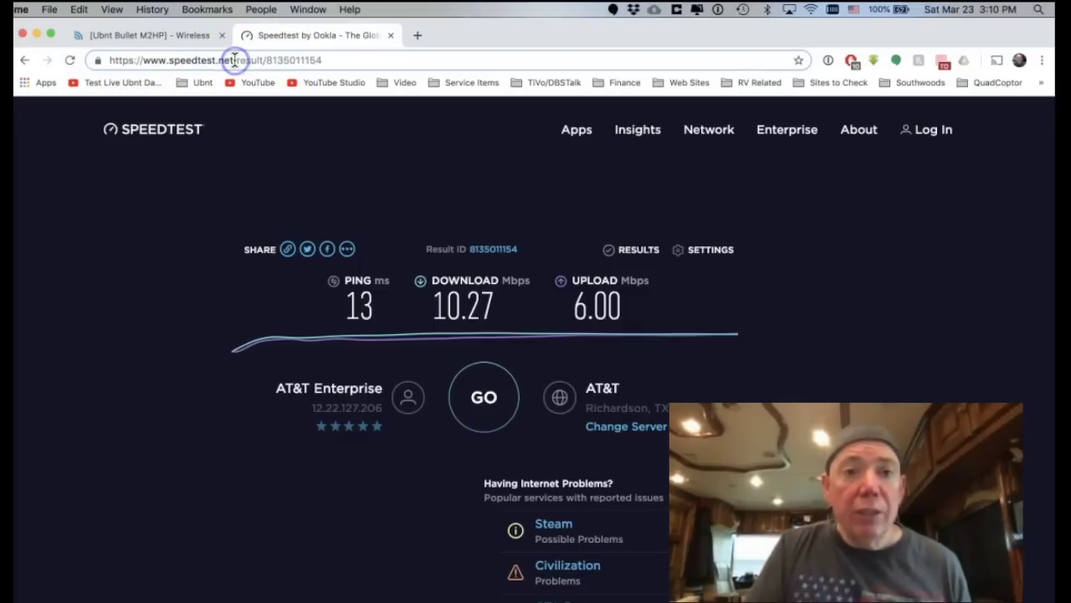
left_click_drag(235, 60, 486, 61)
key("BackSpace")
key("Return")
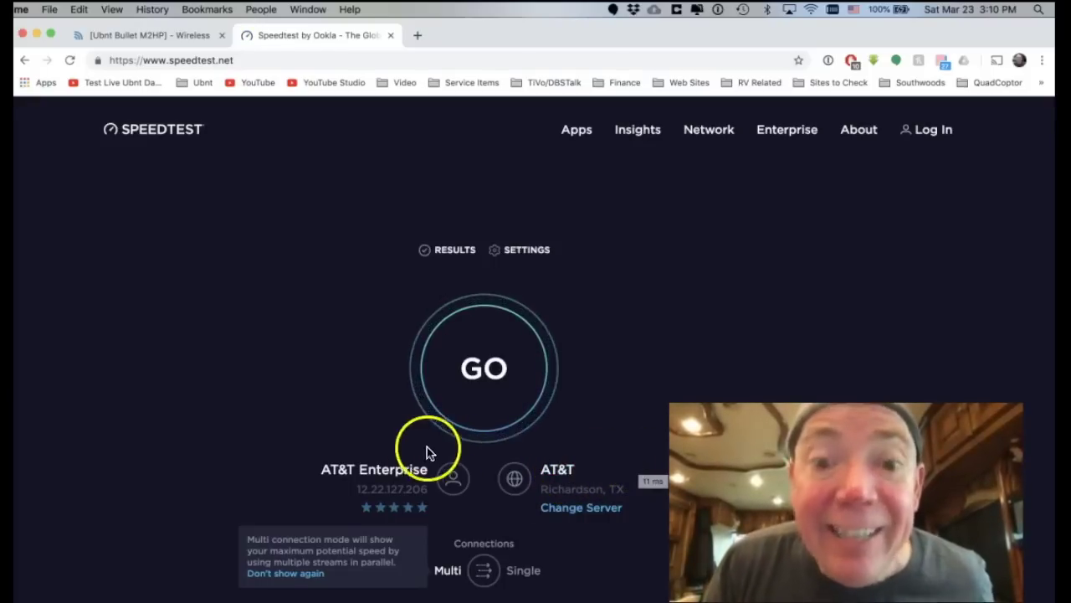
left_click(474, 405)
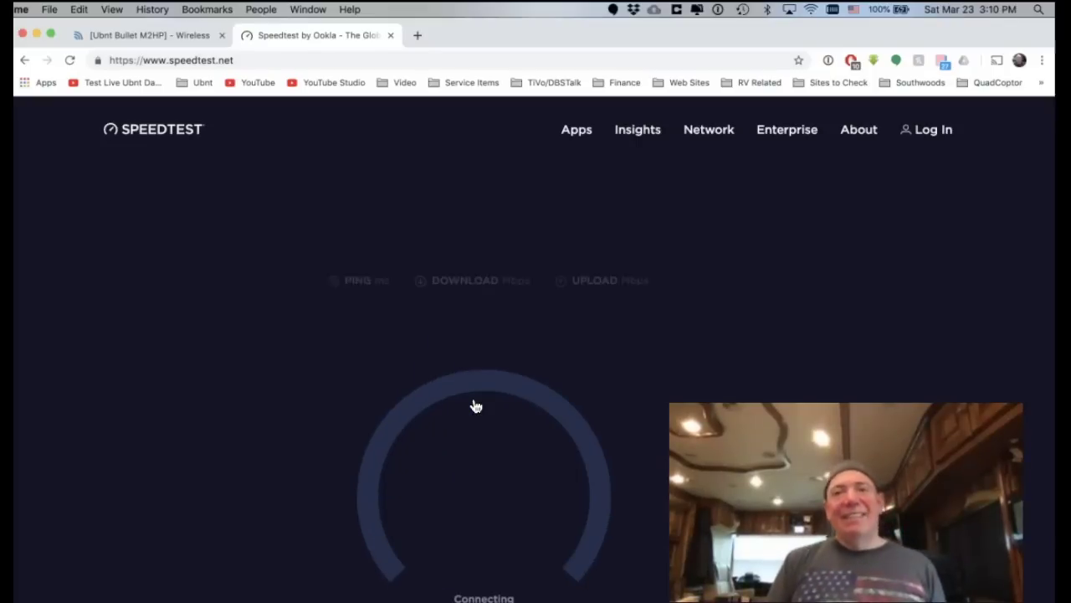